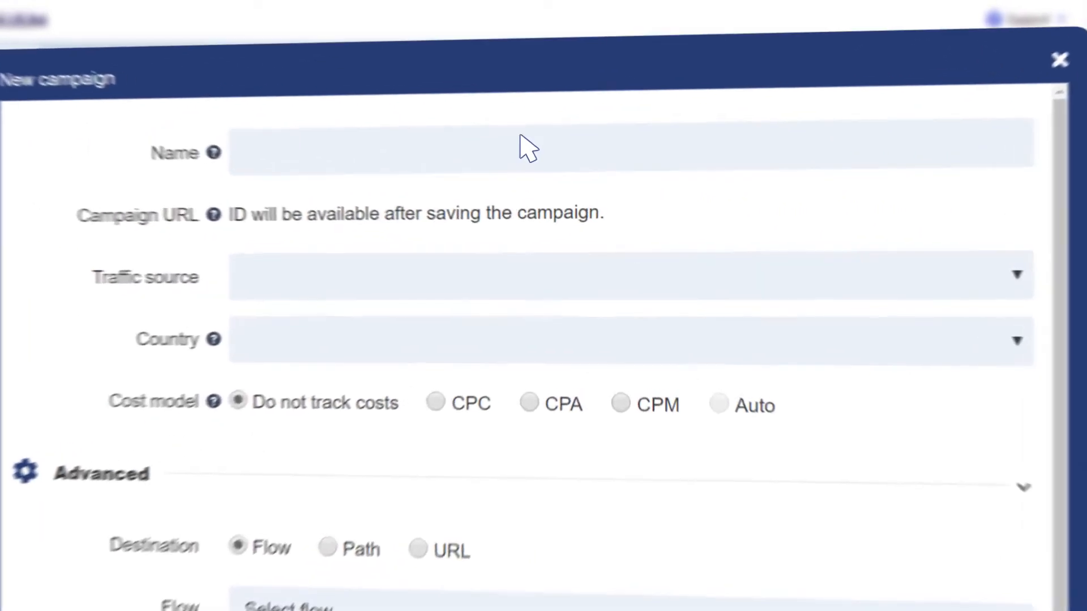
# Name the new campaign "Game App Android" and choose MobFox as its traffic source
pyautogui.click(545, 176)
pyautogui.write('Game App -A')
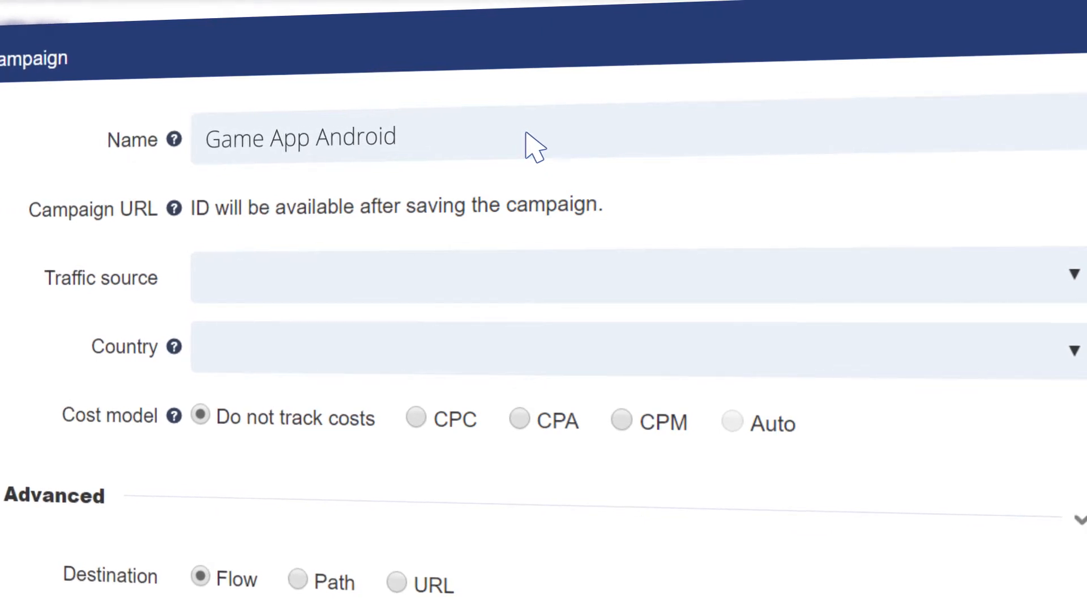
pyautogui.click(477, 275)
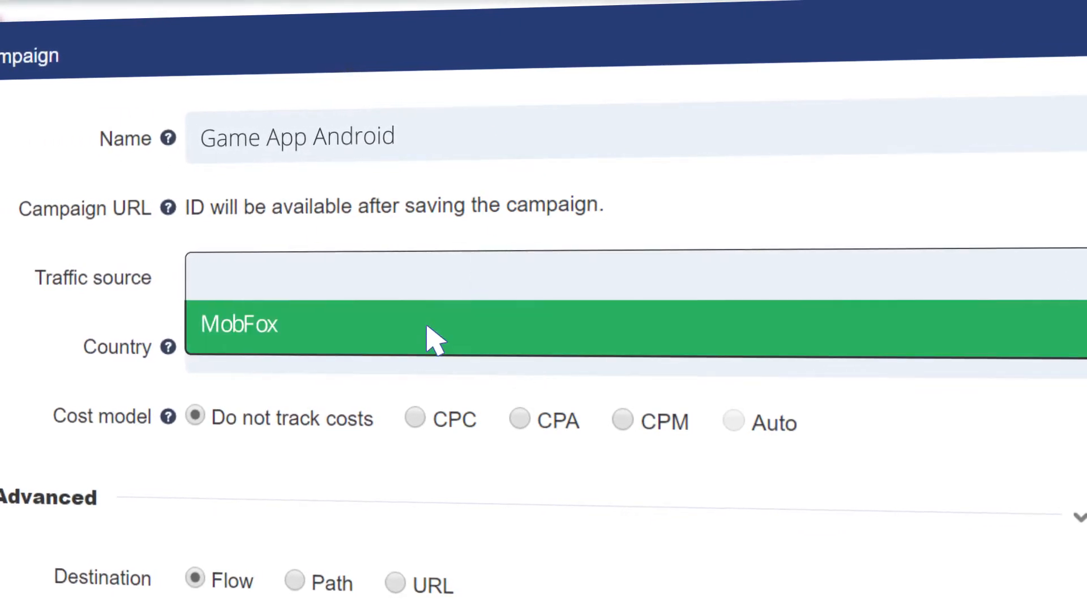
pyautogui.click(429, 330)
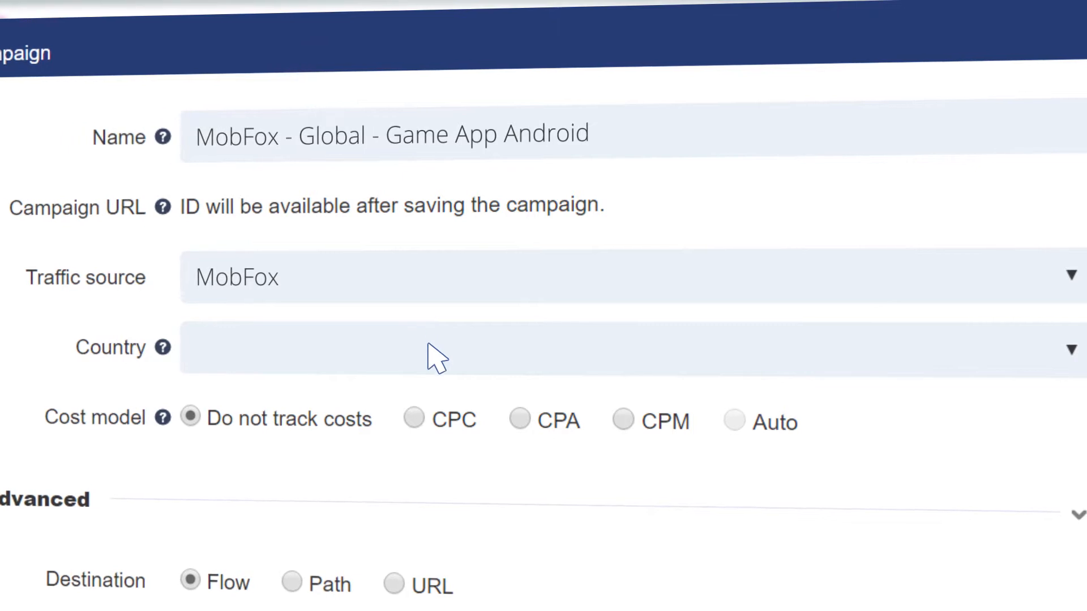
# Try United States as the campaign's country and reset the country to blank
pyautogui.click(437, 361)
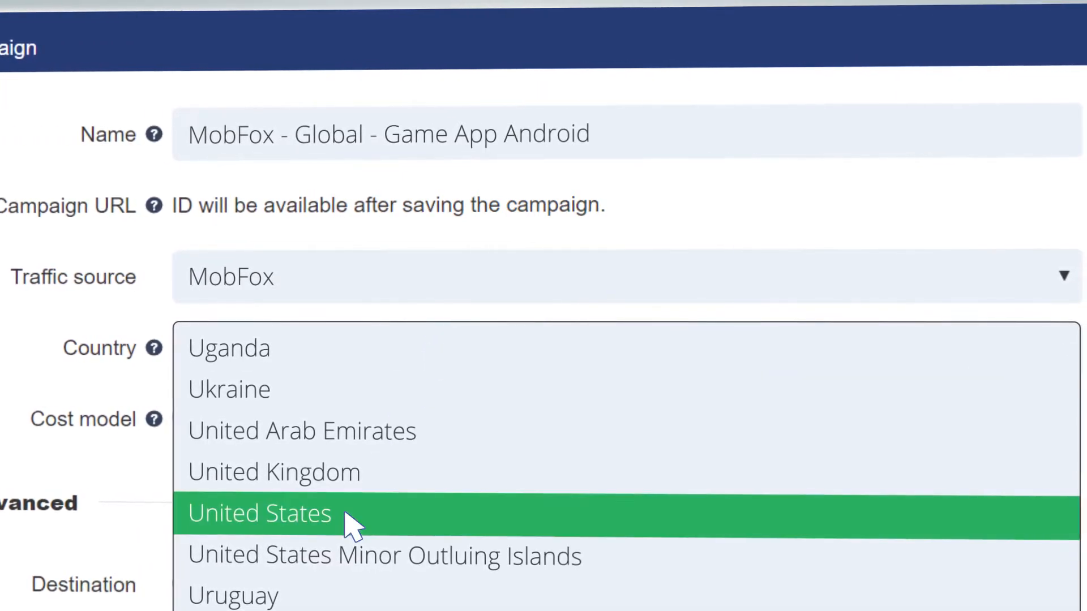
pyautogui.click(350, 524)
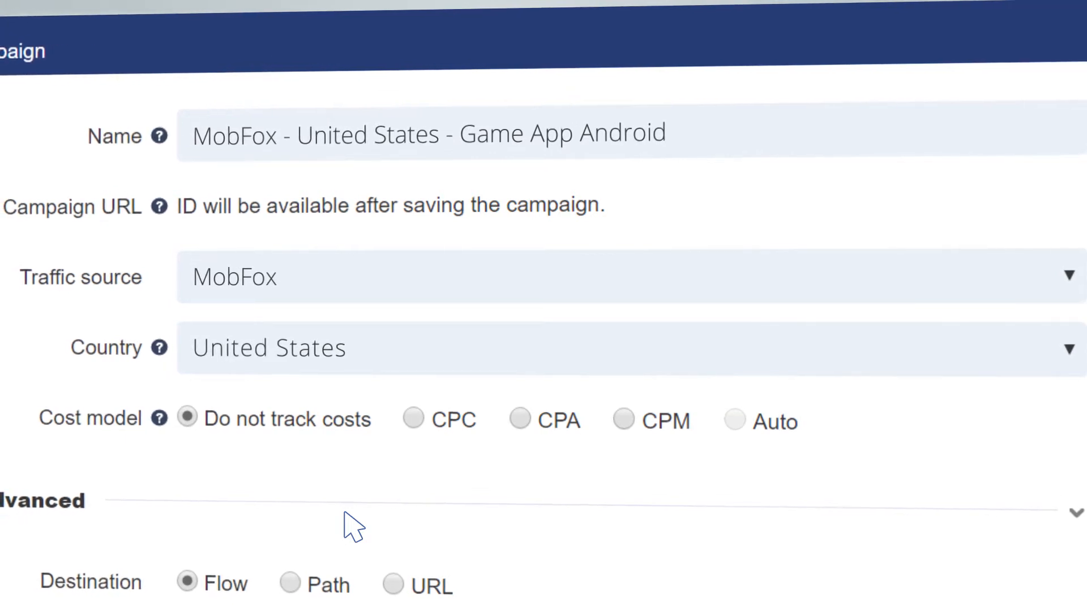
pyautogui.click(380, 366)
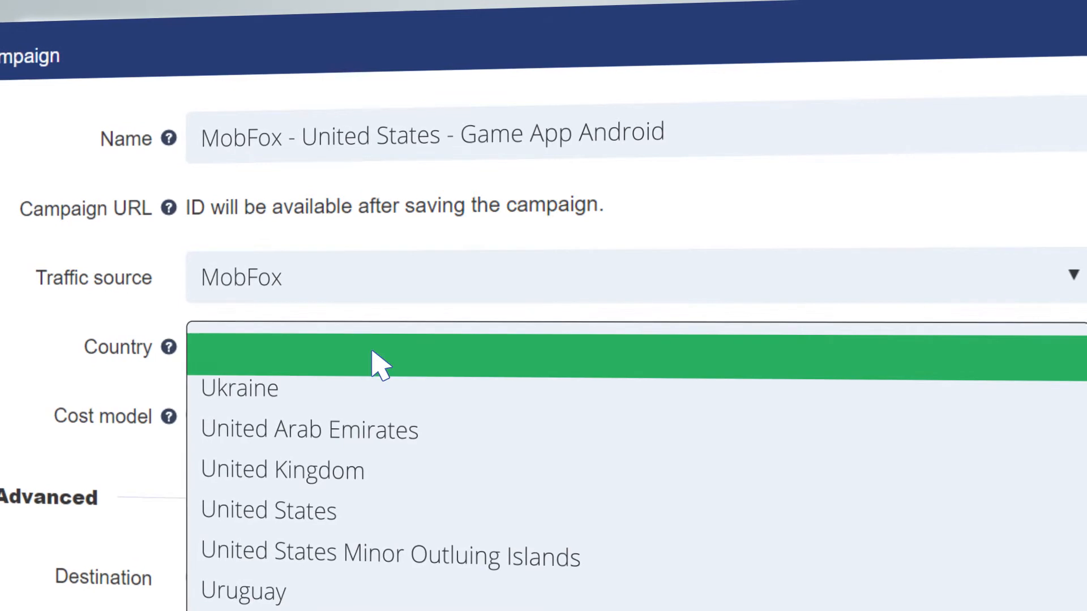
pyautogui.click(379, 366)
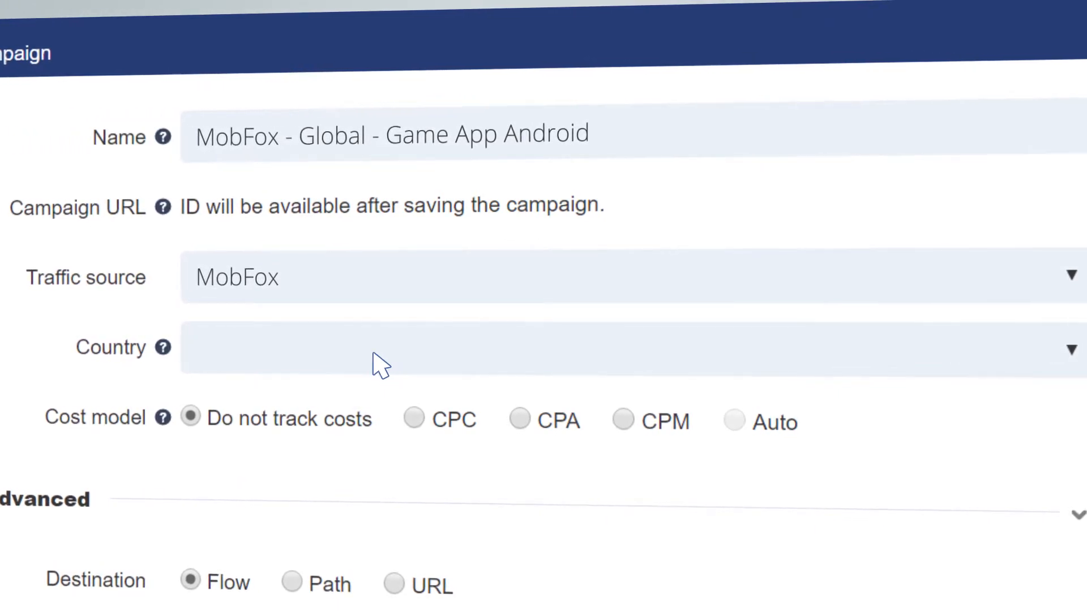
# Set the campaign's country to United States and its cost model to CPC
pyautogui.click(374, 355)
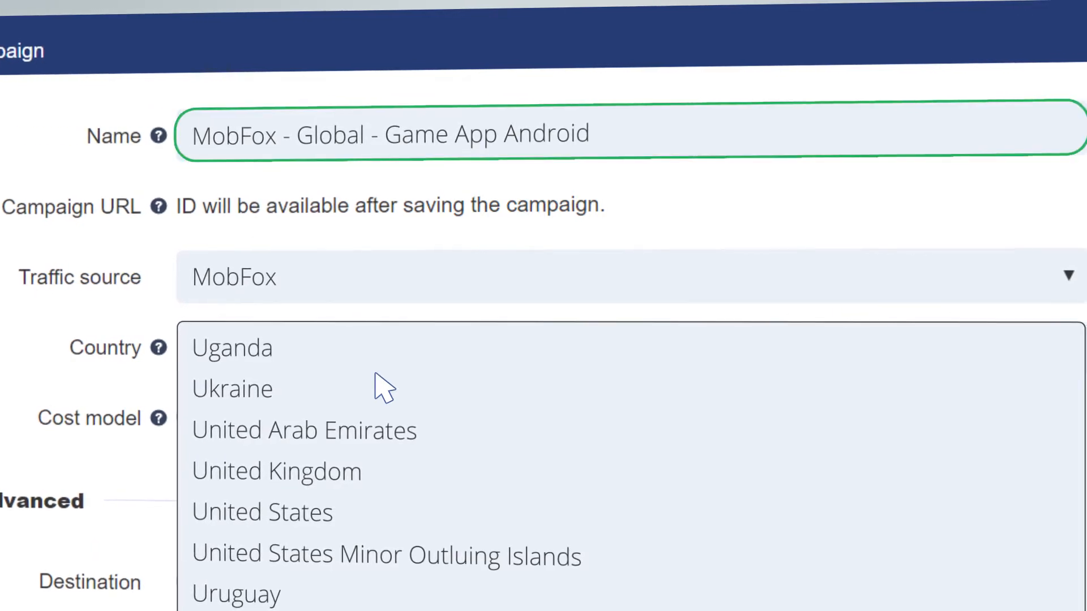
pyautogui.click(401, 515)
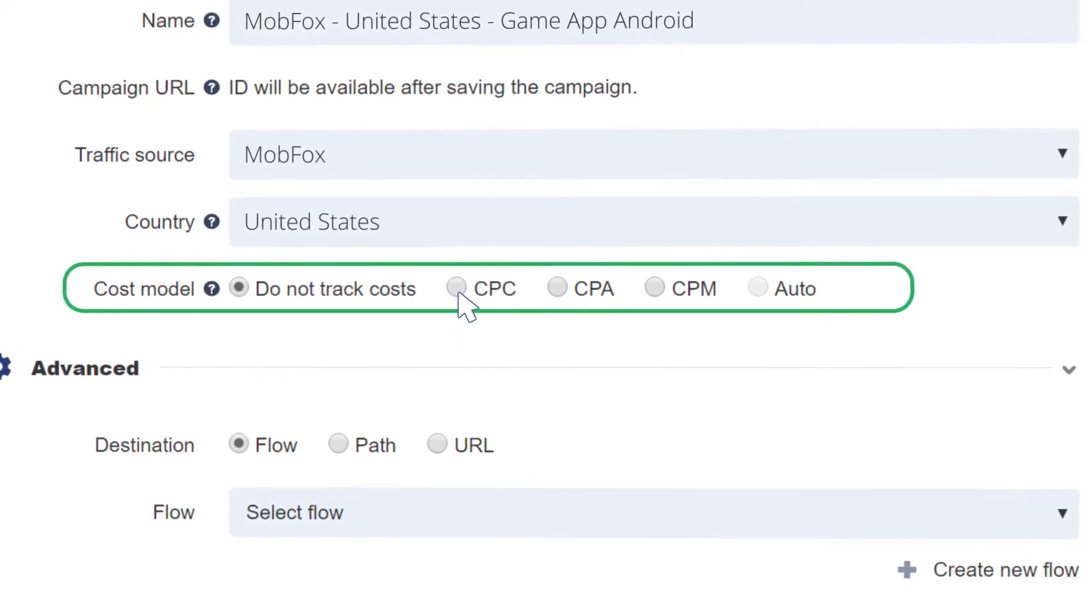
pyautogui.click(457, 289)
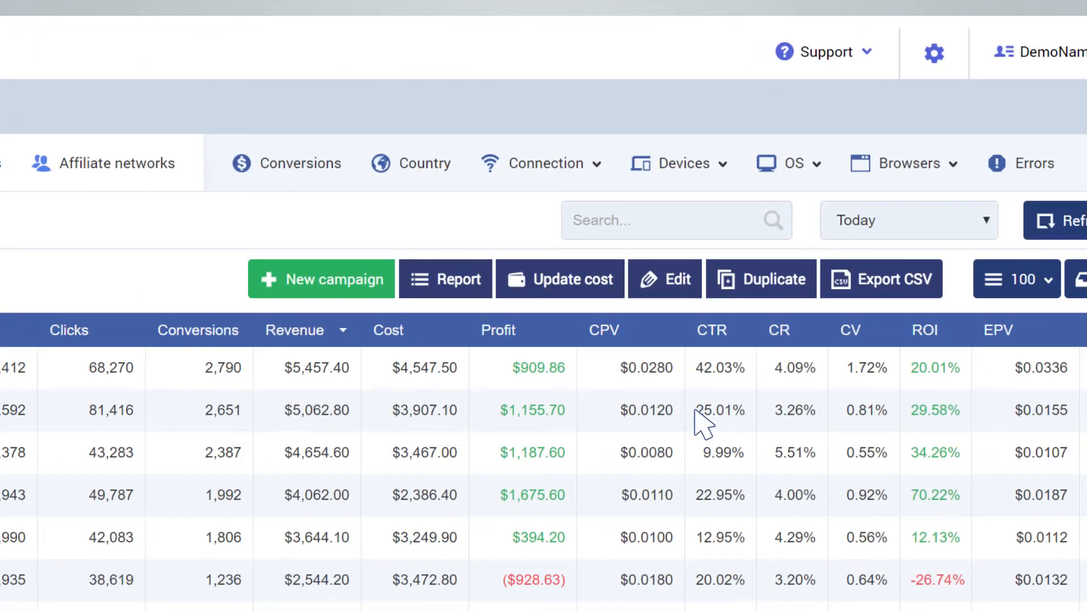
# Start a manual cost update for the MobFox - Global - Game App Android campaign from 2016-10-16 and begin entering its cost
pyautogui.click(574, 294)
pyautogui.click(440, 274)
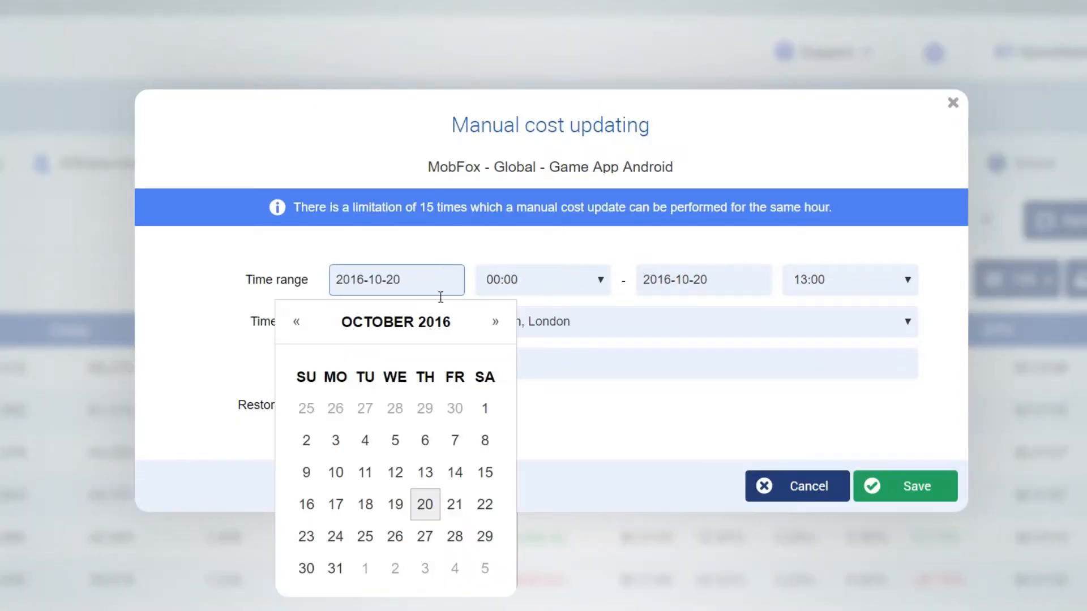
pyautogui.click(306, 506)
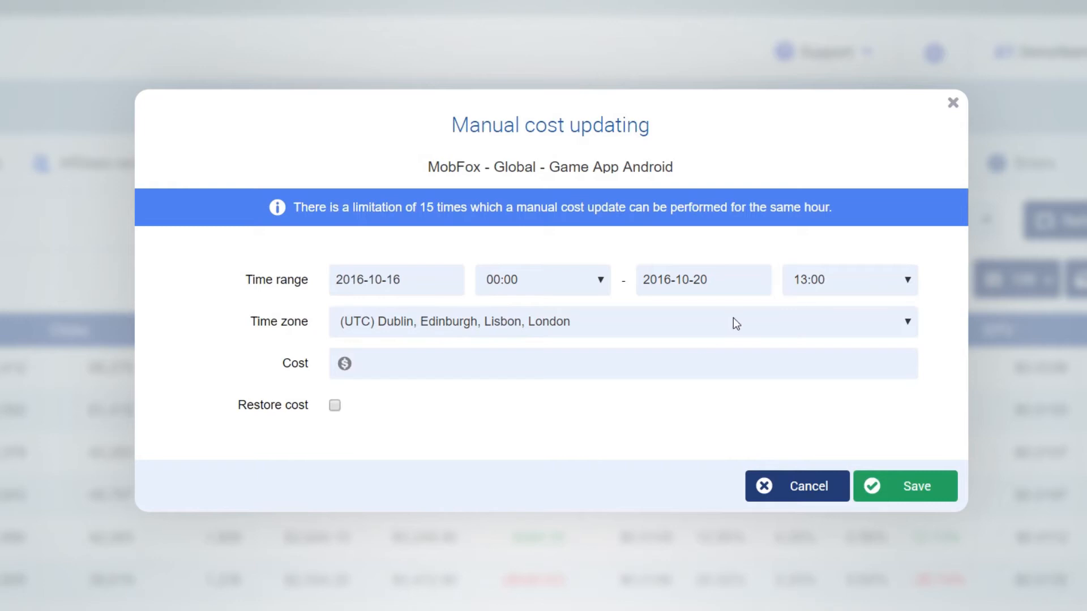
pyautogui.click(534, 370)
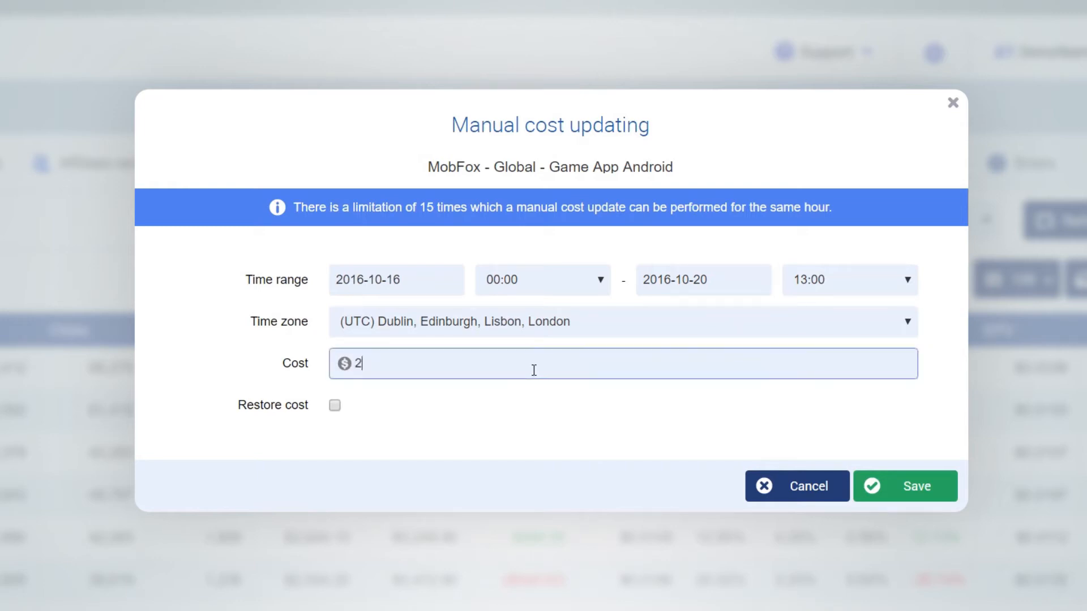
# Set the new campaign's CPC to $0.01 and review the advanced postback and pixel redirect URL settings
pyautogui.click(573, 387)
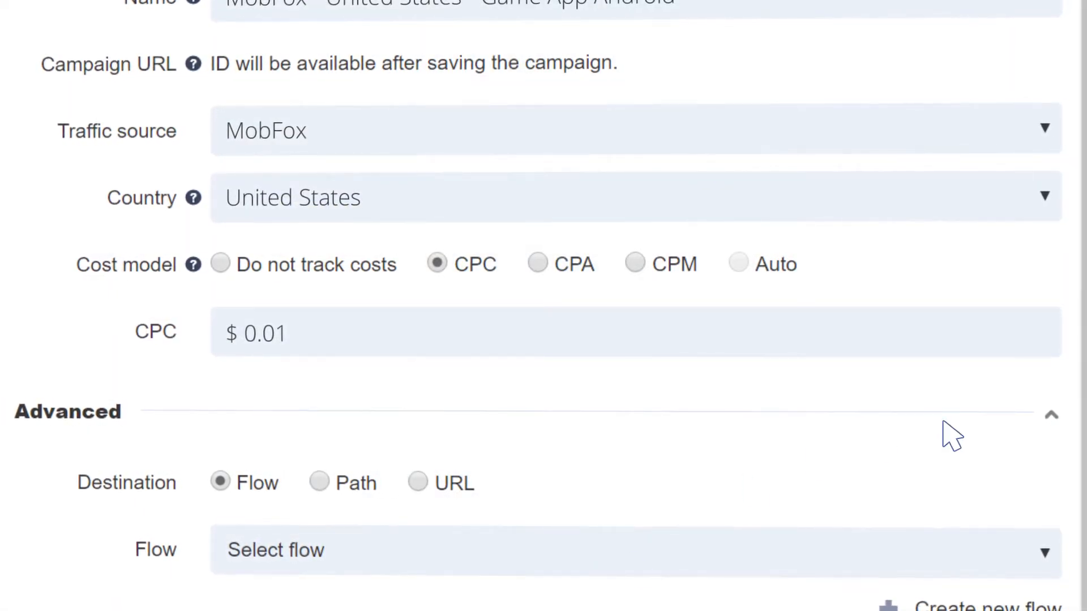
pyautogui.click(1051, 418)
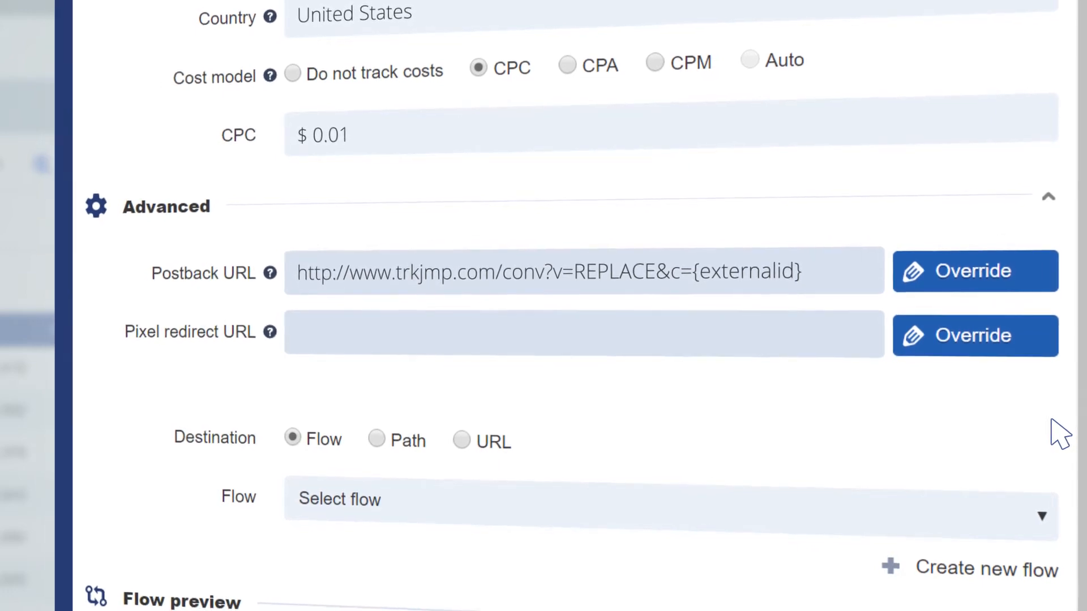
pyautogui.click(1048, 196)
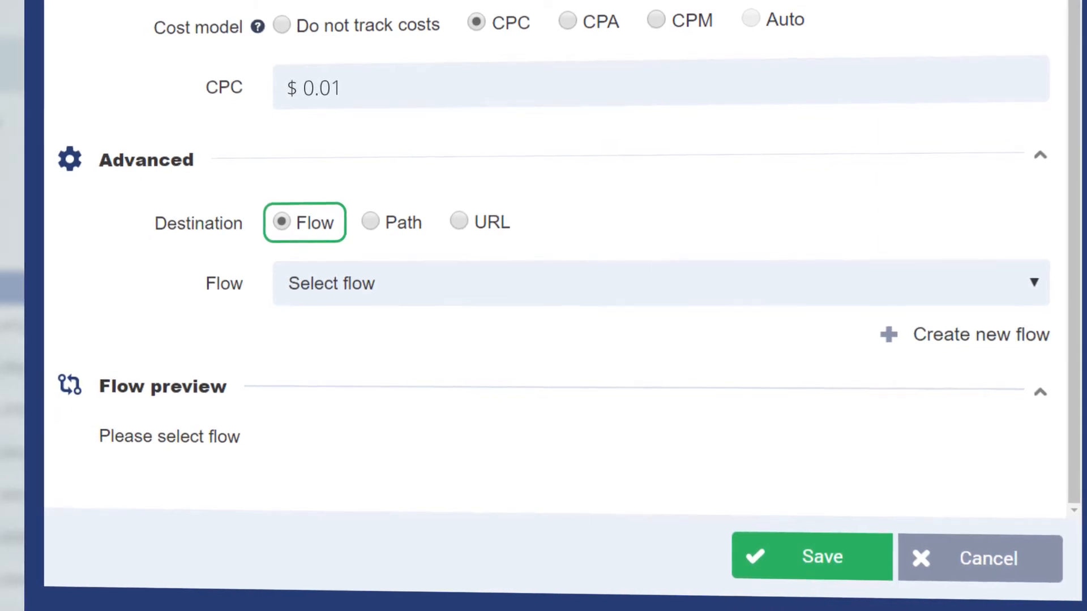
# Set the campaign's destination to Path and bring up the default path's lander and offer settings
pyautogui.click(385, 223)
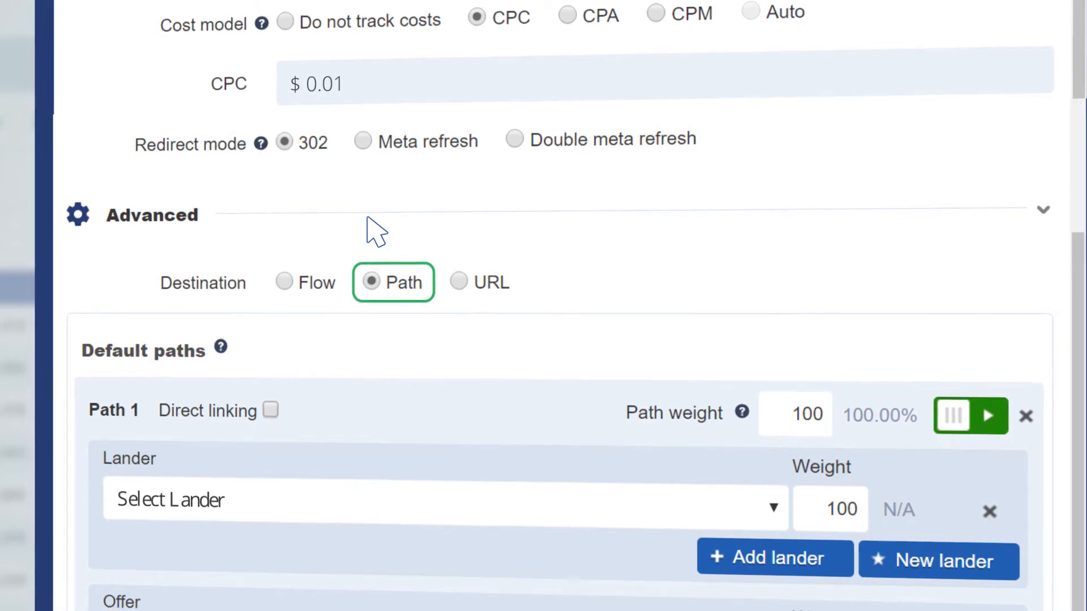
pyautogui.scroll(-2, 369, 221)
pyautogui.scroll(-3, 366, 218)
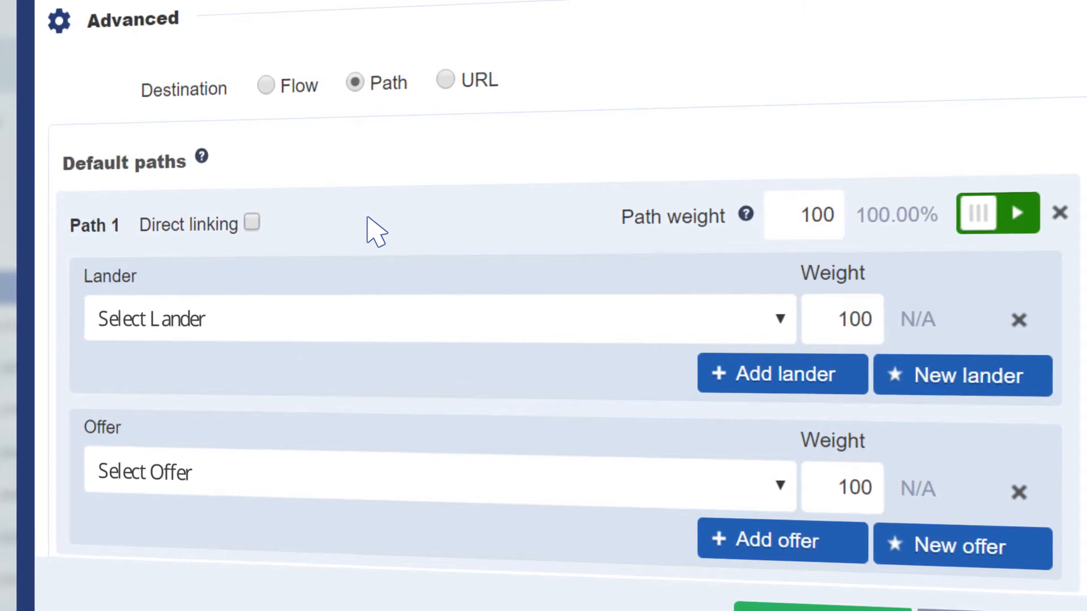
# Try a URL as the campaign's destination and return the destination to Path
pyautogui.click(445, 79)
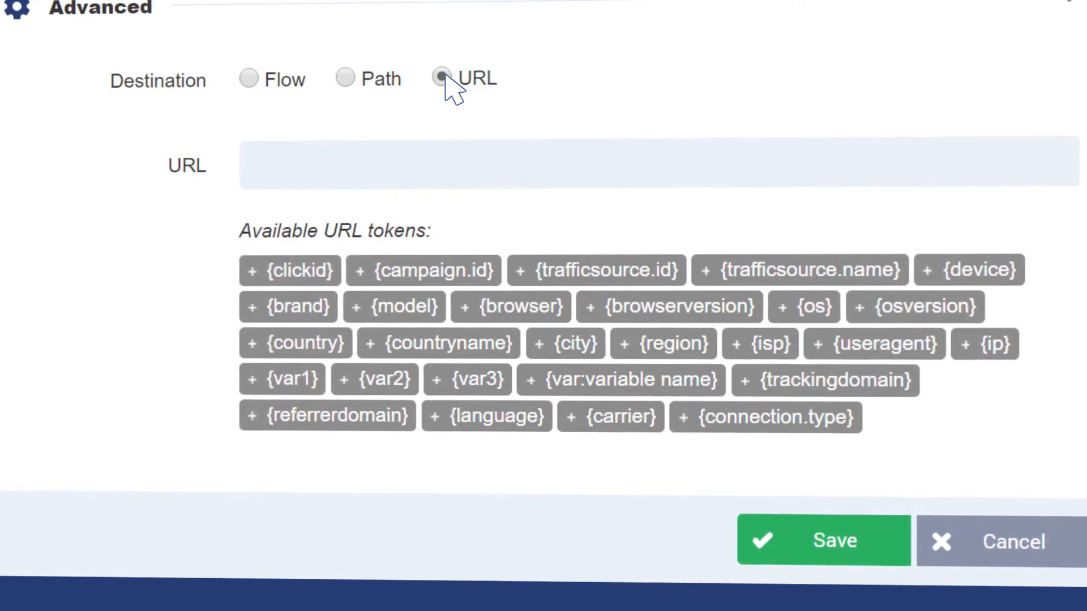
pyautogui.click(377, 79)
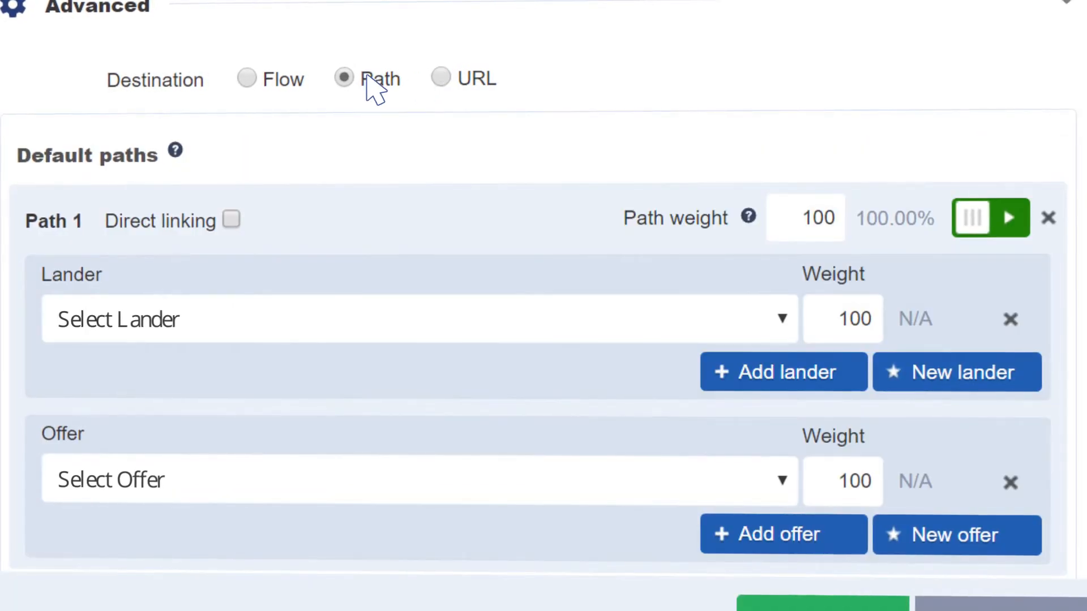
pyautogui.scroll(3, 371, 85)
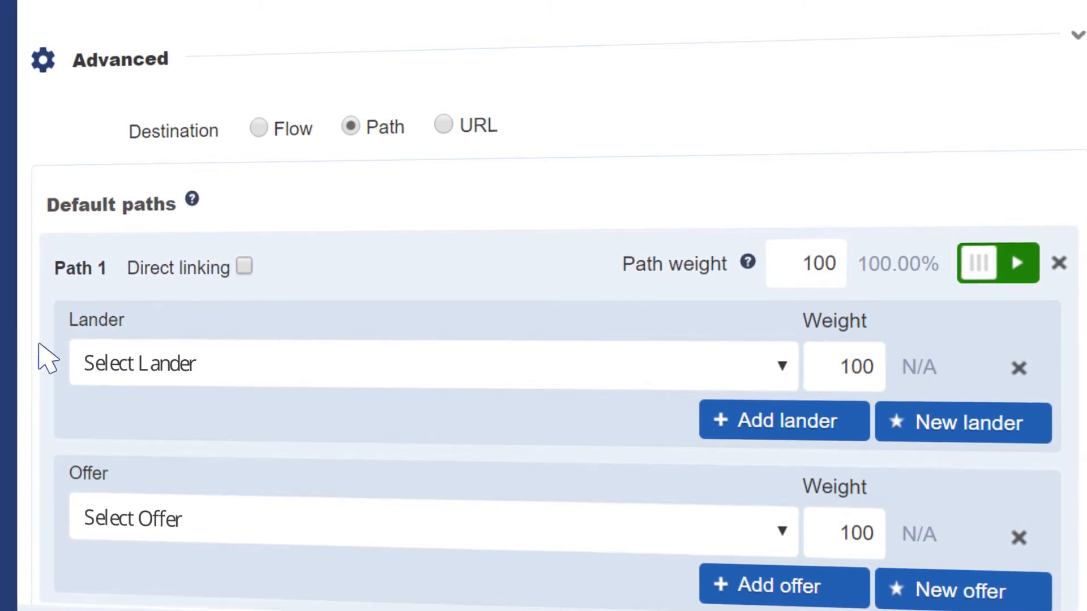
# Try direct linking for Path 1, turn it off again and select Global - Lander A as the path's lander
pyautogui.click(247, 267)
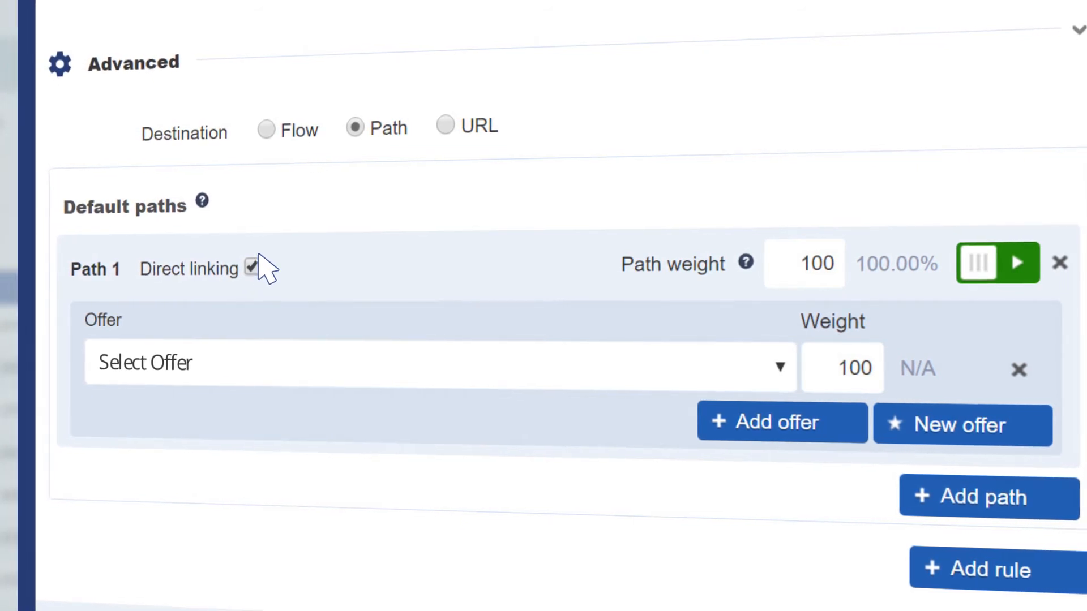
pyautogui.click(256, 262)
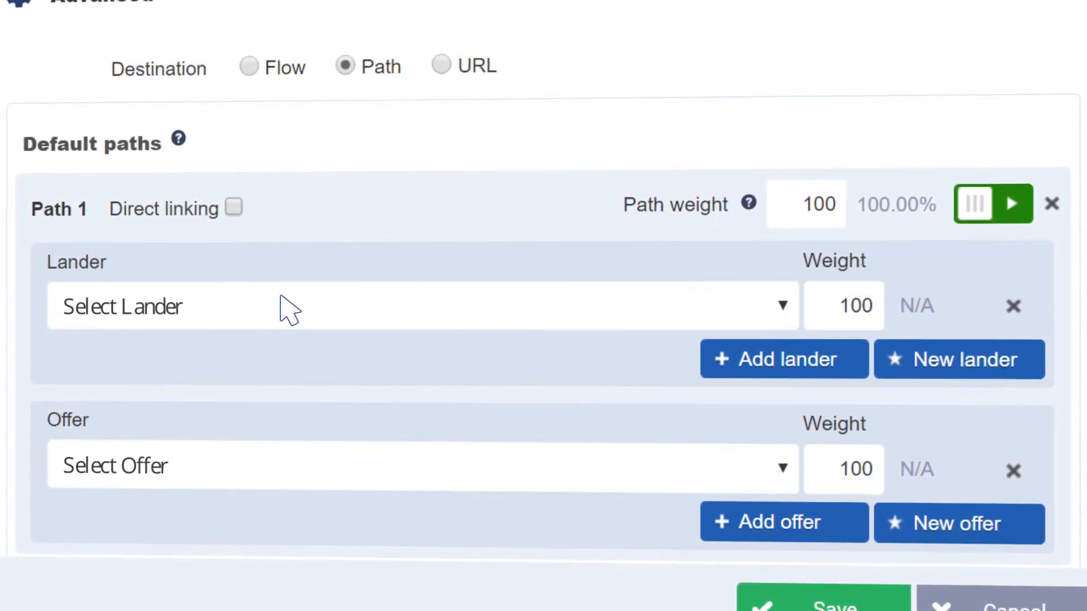
pyautogui.click(288, 309)
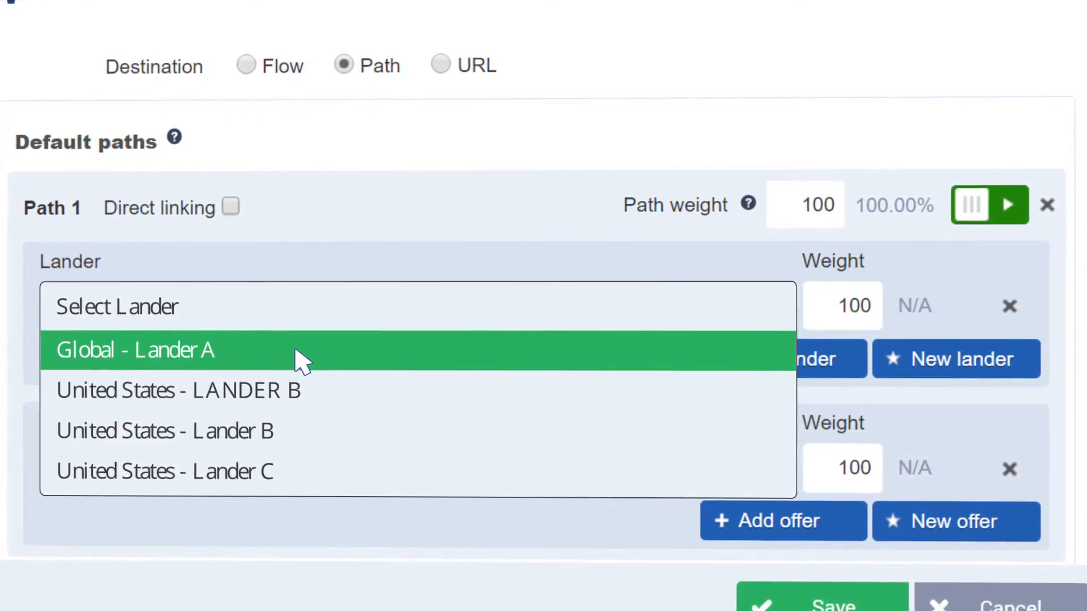
pyautogui.click(300, 359)
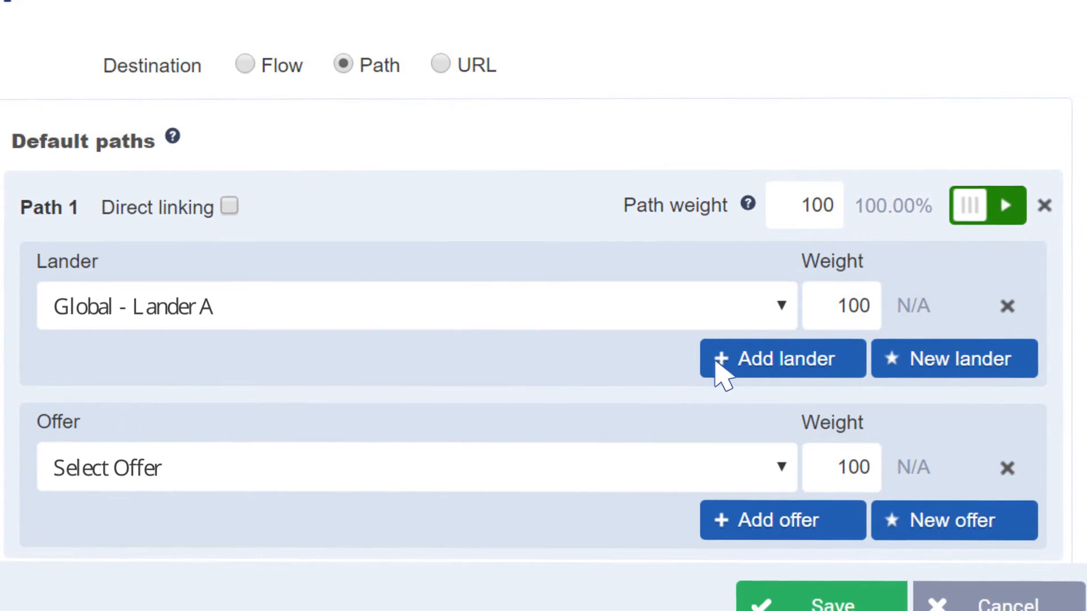
pyautogui.click(906, 365)
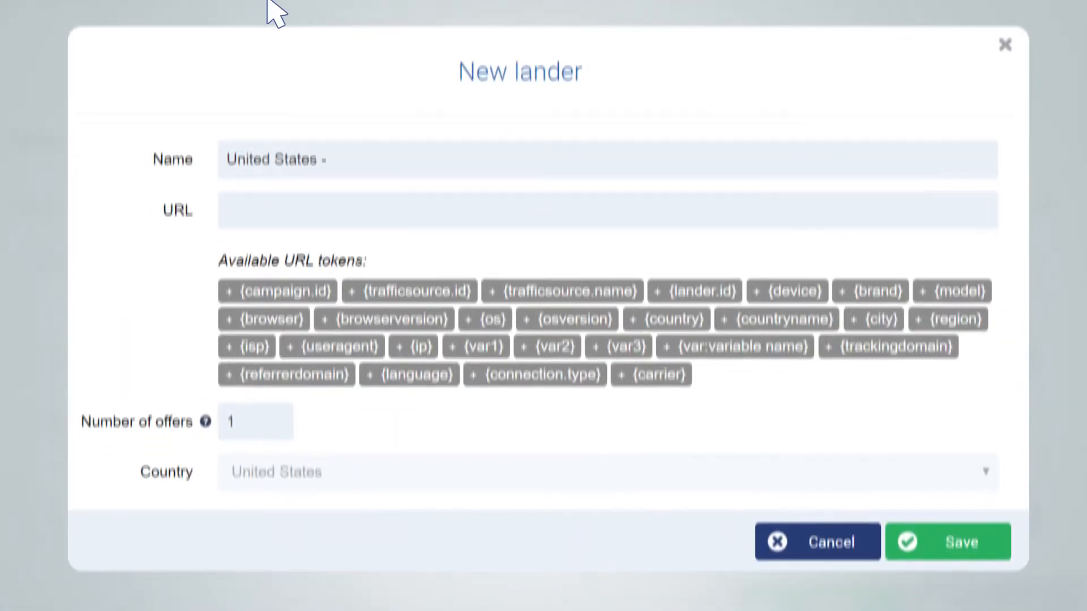
pyautogui.click(470, 163)
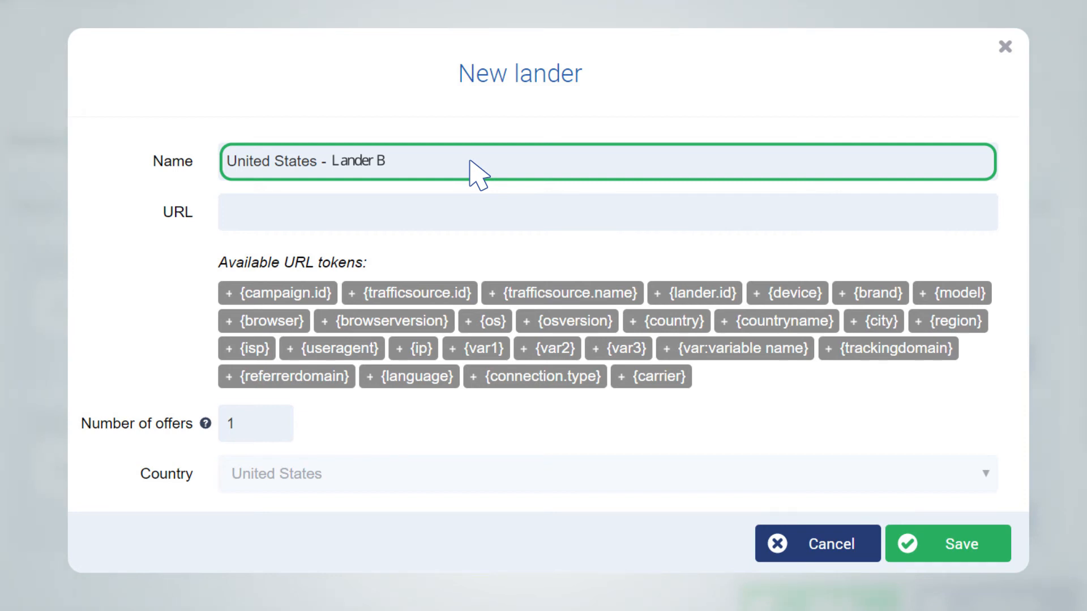
pyautogui.click(471, 208)
pyautogui.write('http://landerb.com')
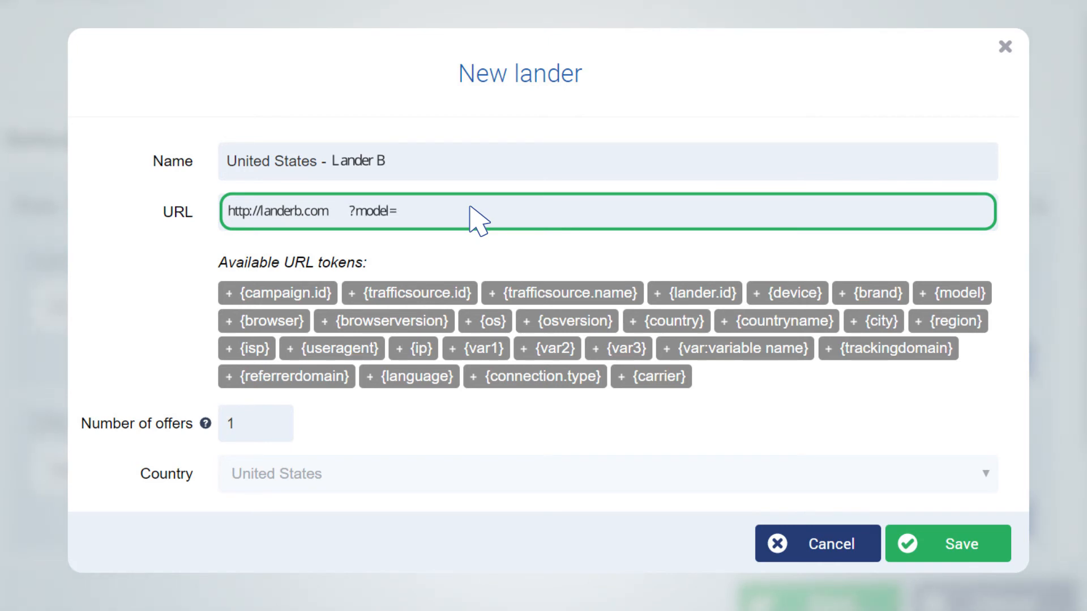
pyautogui.write('?model=')
# Append the {model} token to the new lander's URL and save the lander
pyautogui.press('Tab')
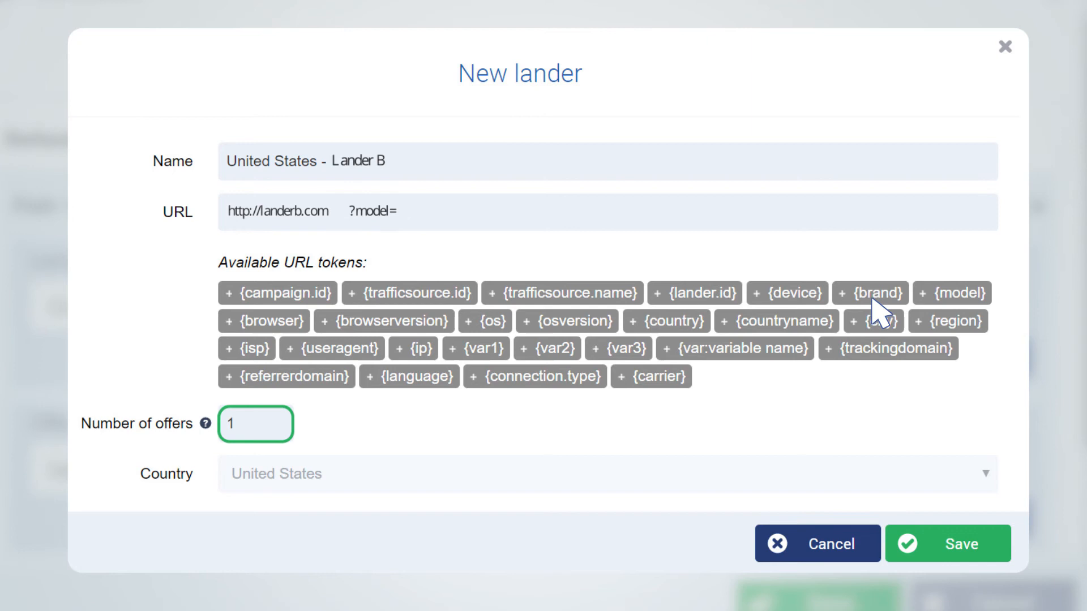
pyautogui.click(926, 301)
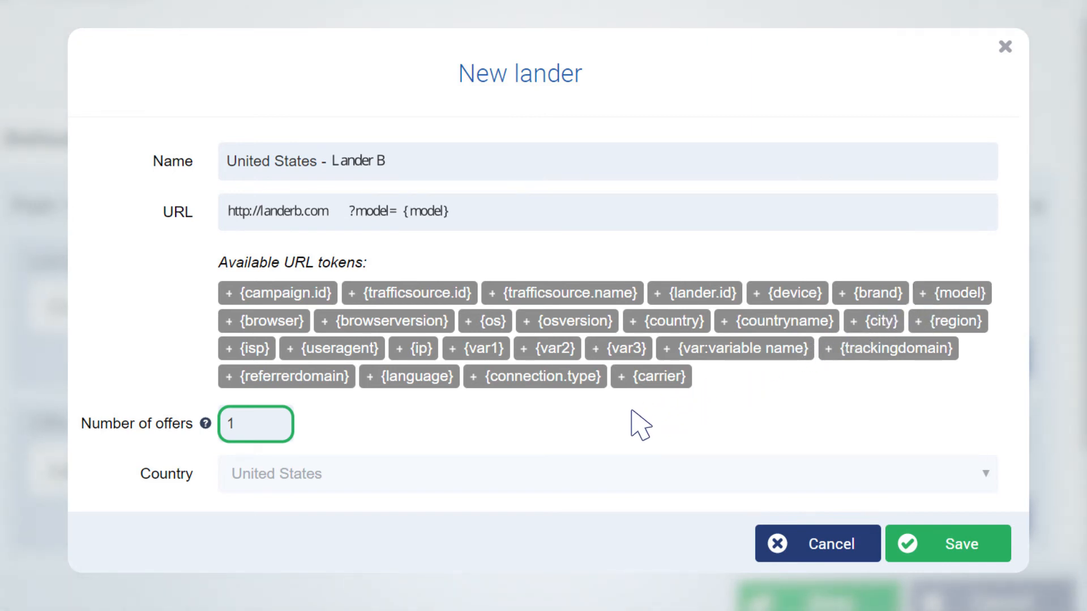
pyautogui.click(483, 471)
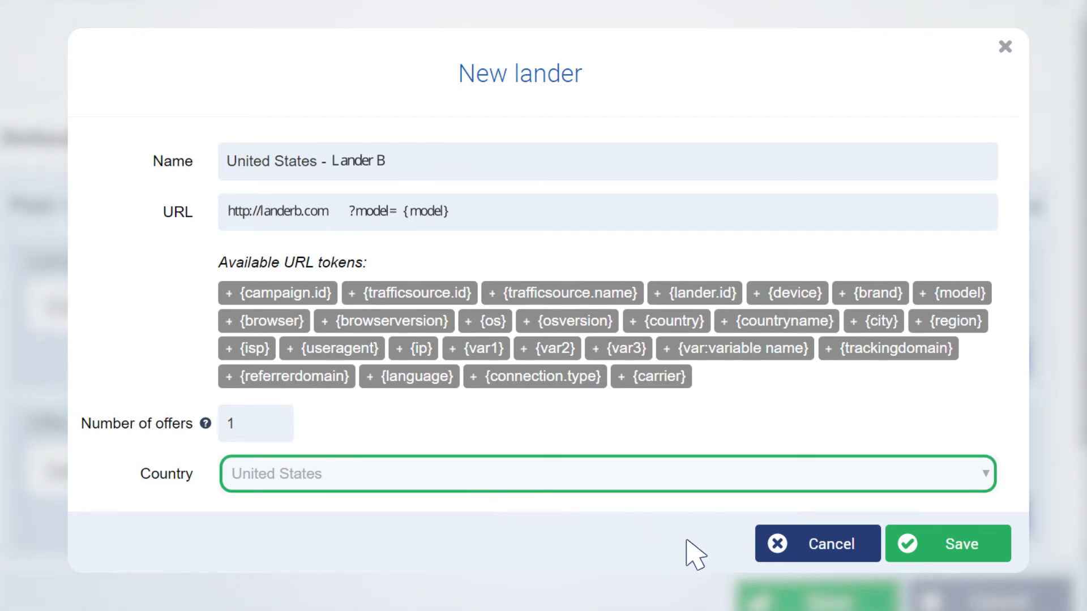
pyautogui.click(931, 554)
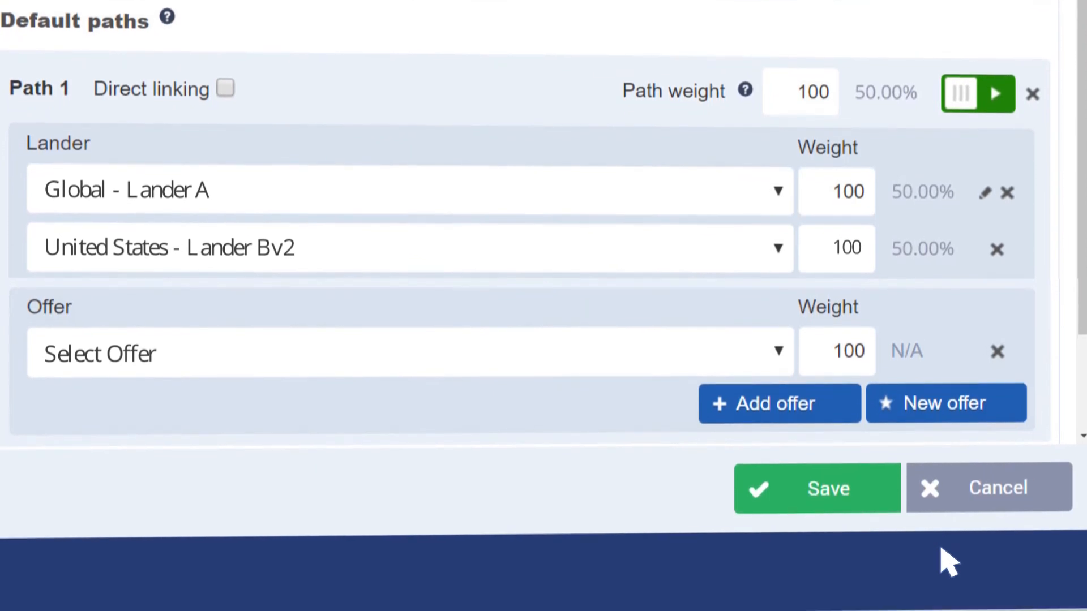
pyautogui.click(929, 403)
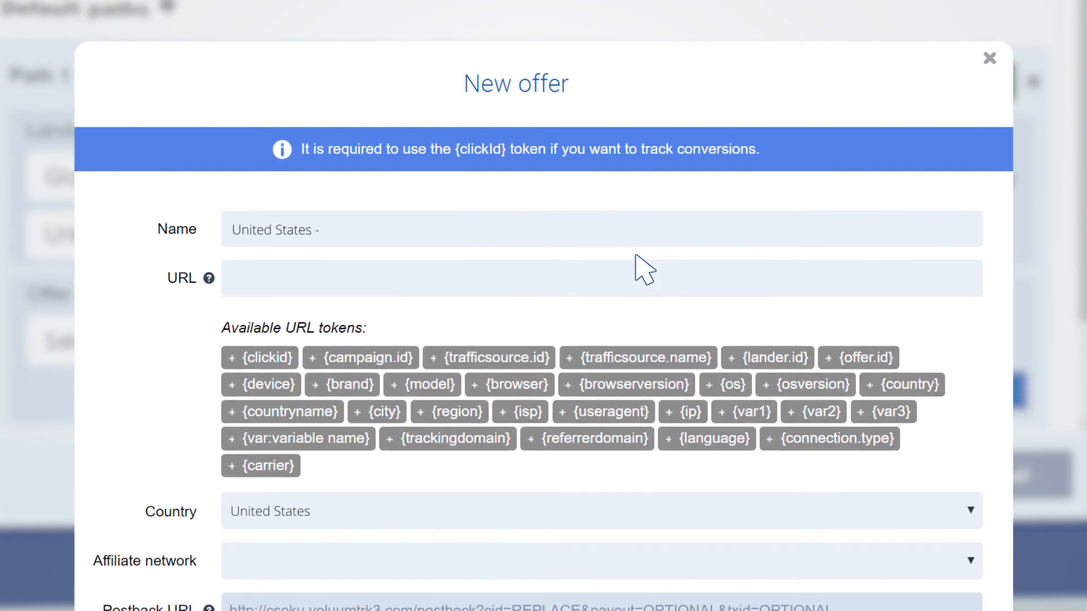
pyautogui.click(562, 232)
pyautogui.write('Game App Android 98765')
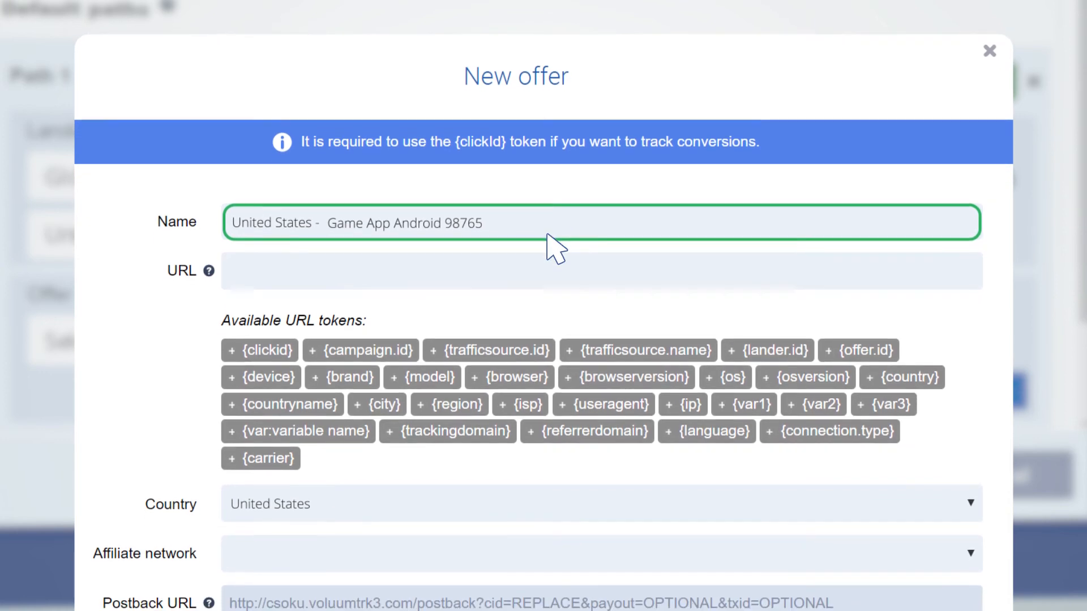
pyautogui.click(552, 252)
pyautogui.write('http://affnetz.com?aff_id=1234&subid2=')
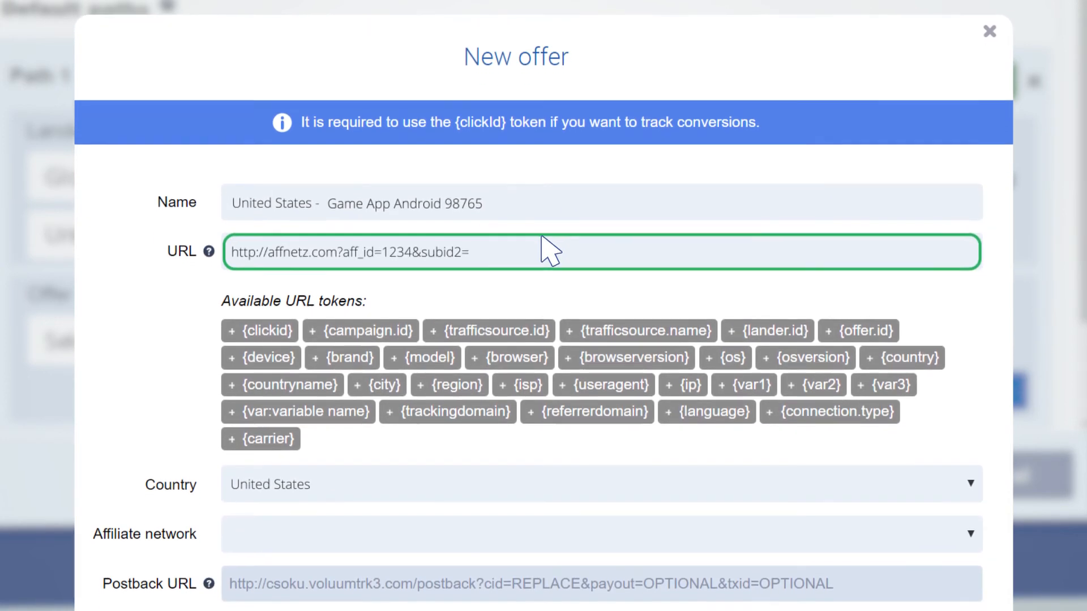
# Assign the new offer to the United States and the DemoAffiliateNetwork affiliate network, with the payout set to Auto
pyautogui.scroll(-1, 539, 233)
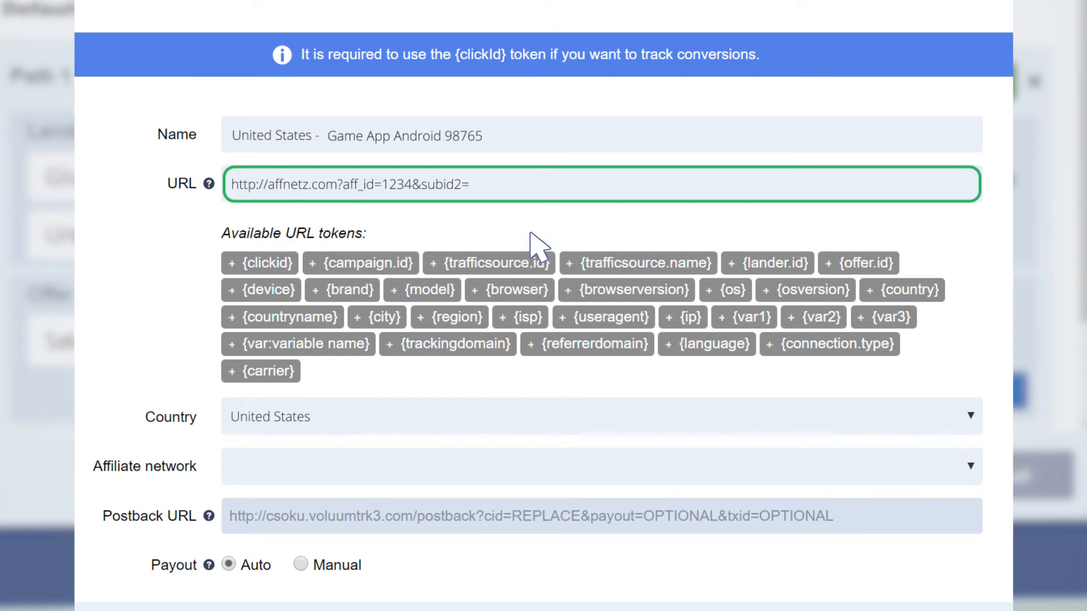
pyautogui.click(530, 418)
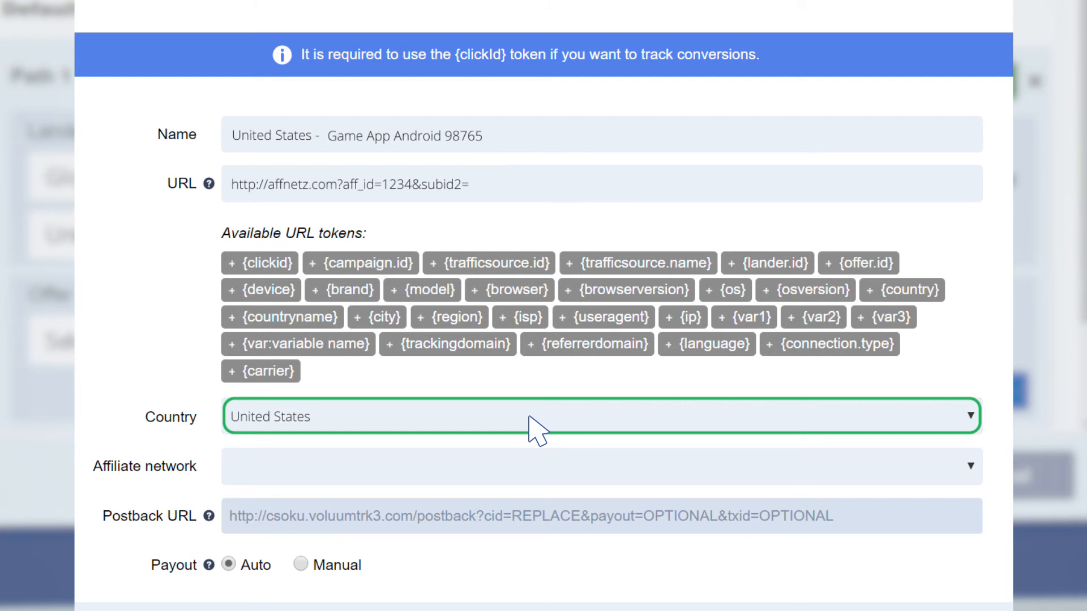
pyautogui.scroll(-3, 530, 419)
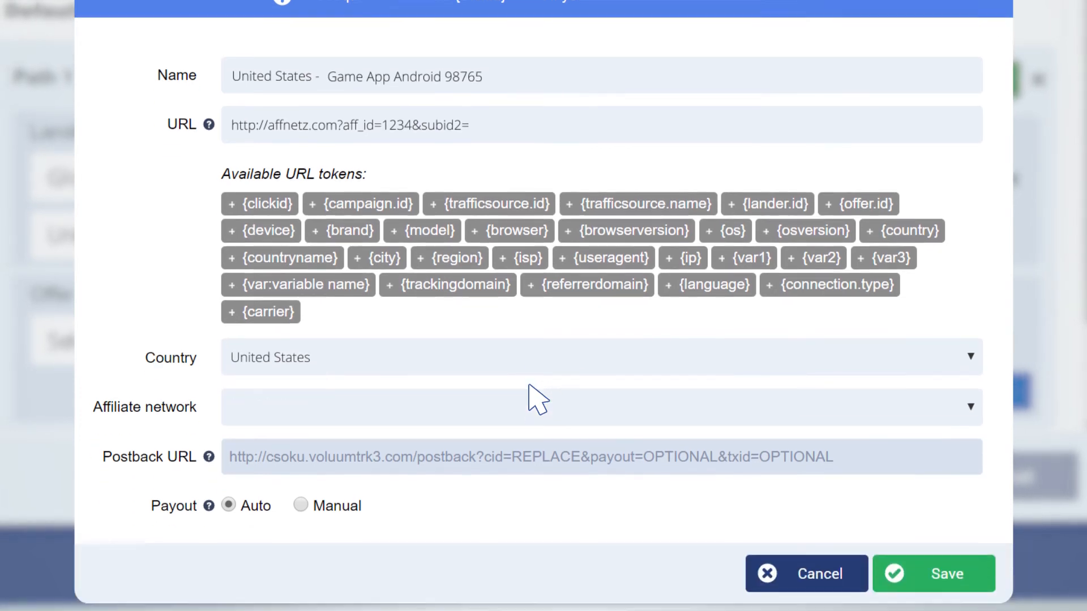
pyautogui.click(531, 329)
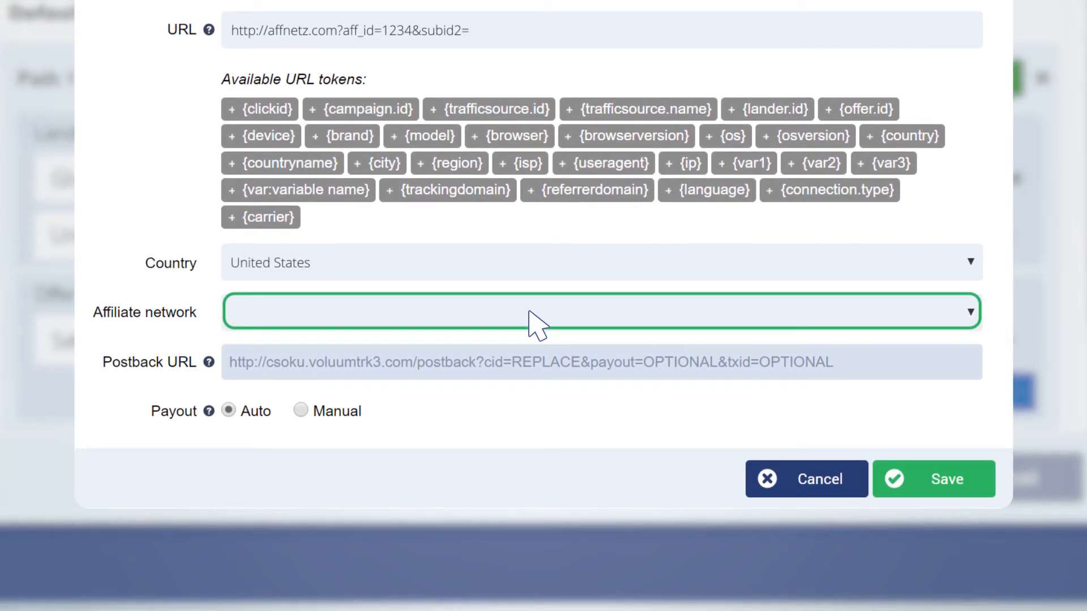
pyautogui.click(530, 323)
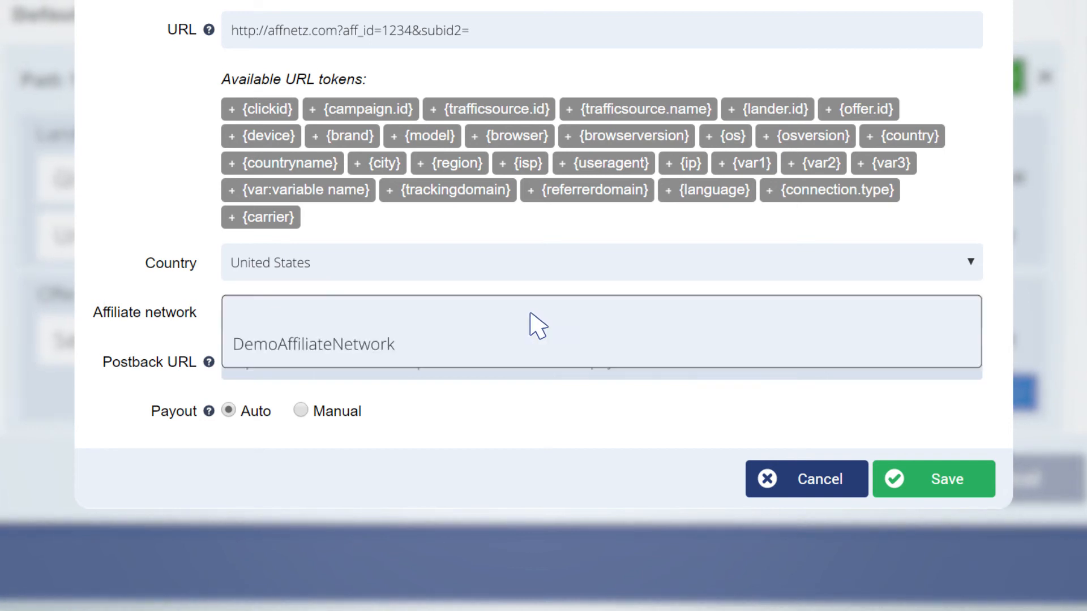
pyautogui.click(509, 346)
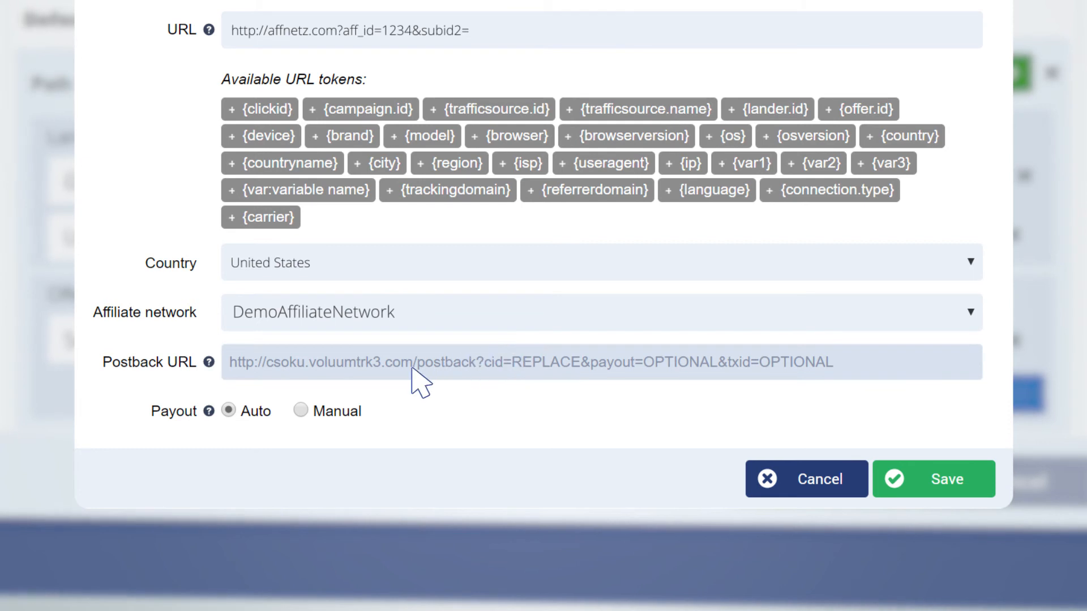
pyautogui.click(253, 412)
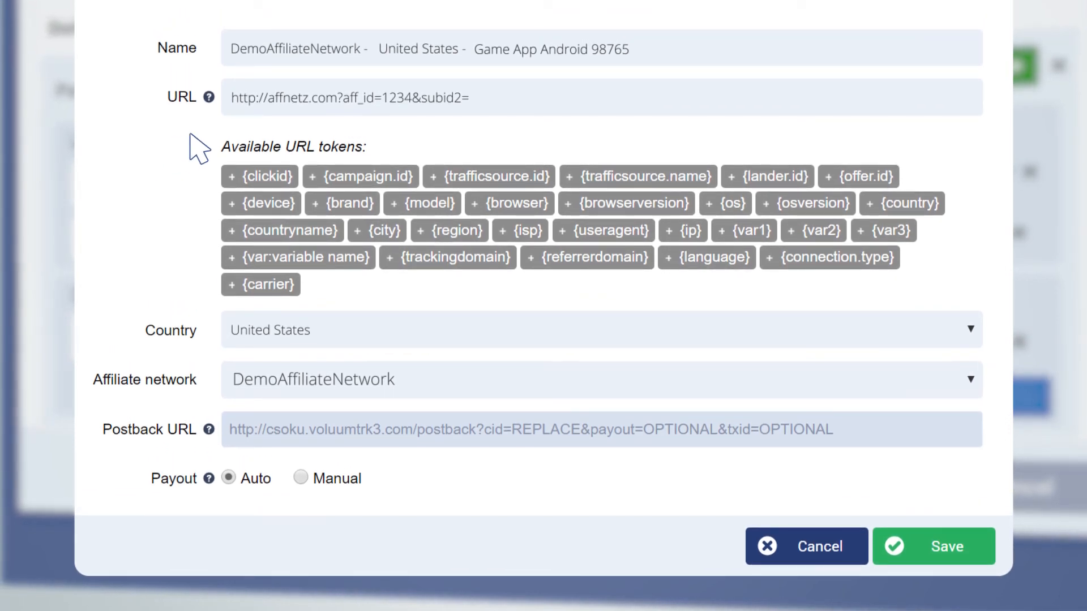
# Append the {clickid} token to the new offer's URL and save the offer
pyautogui.click(266, 110)
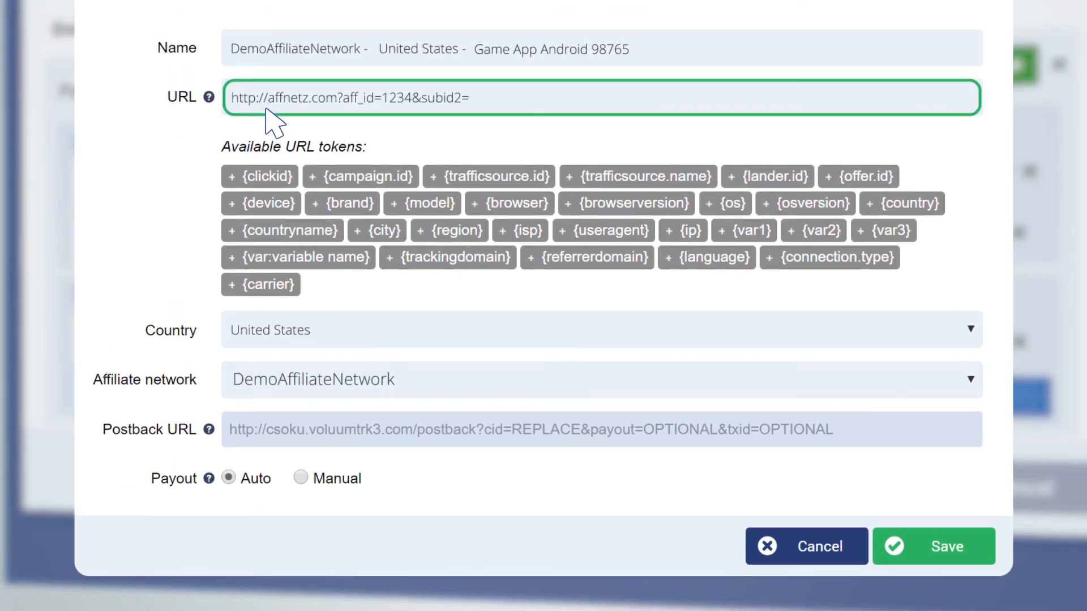
pyautogui.click(254, 183)
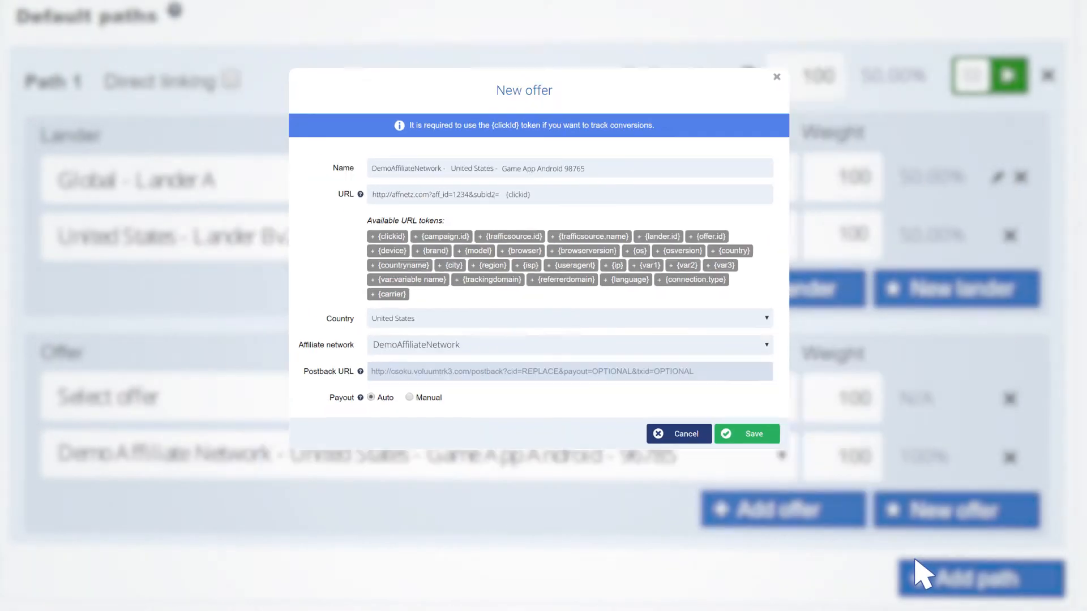
pyautogui.click(916, 555)
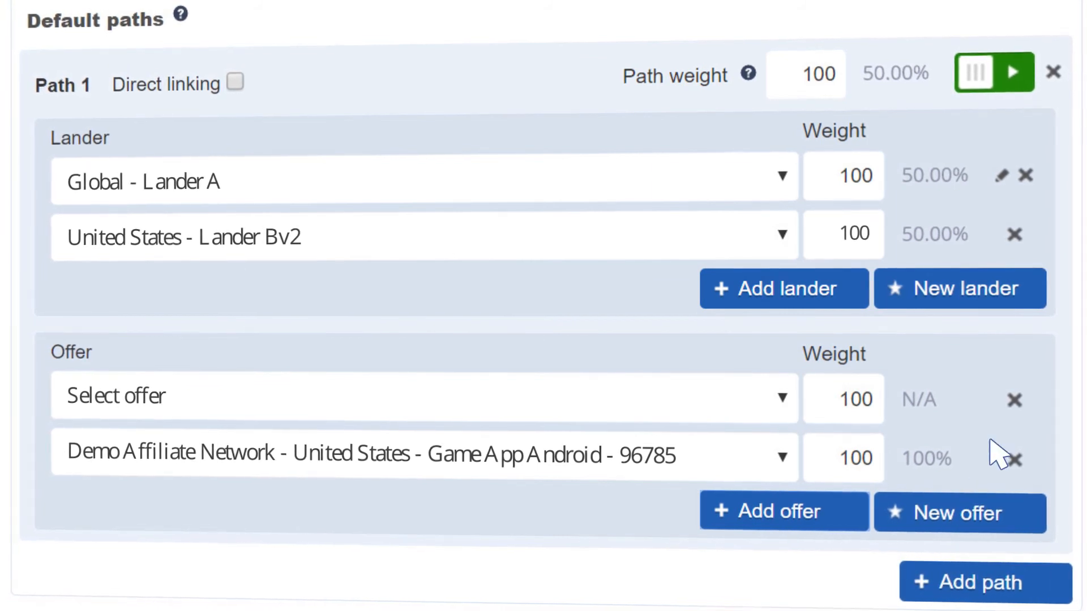
# Remove Path 1's empty offer row and add Path 2 with direct linking to the DemoAffiliateNetwork United States Game App - Android - 98765 offer
pyautogui.scroll(-3, 1024, 416)
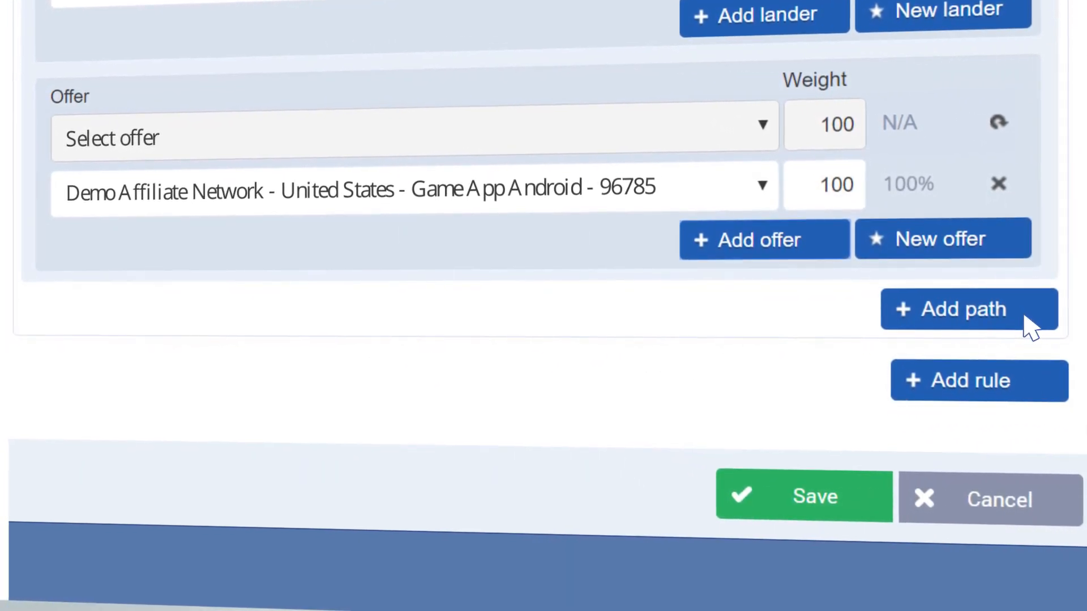
pyautogui.click(1031, 322)
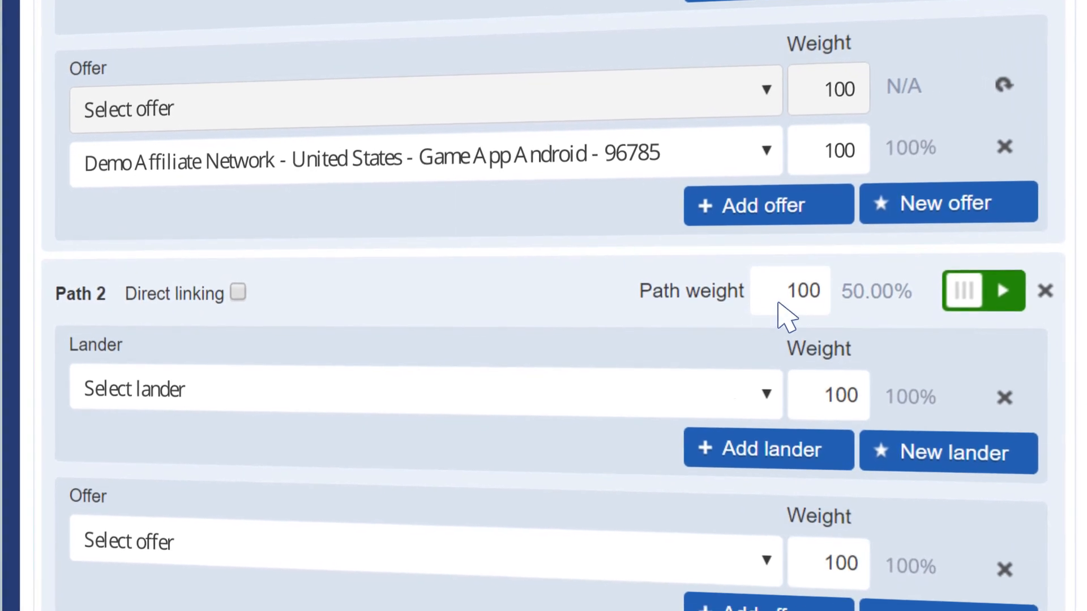
pyautogui.click(243, 279)
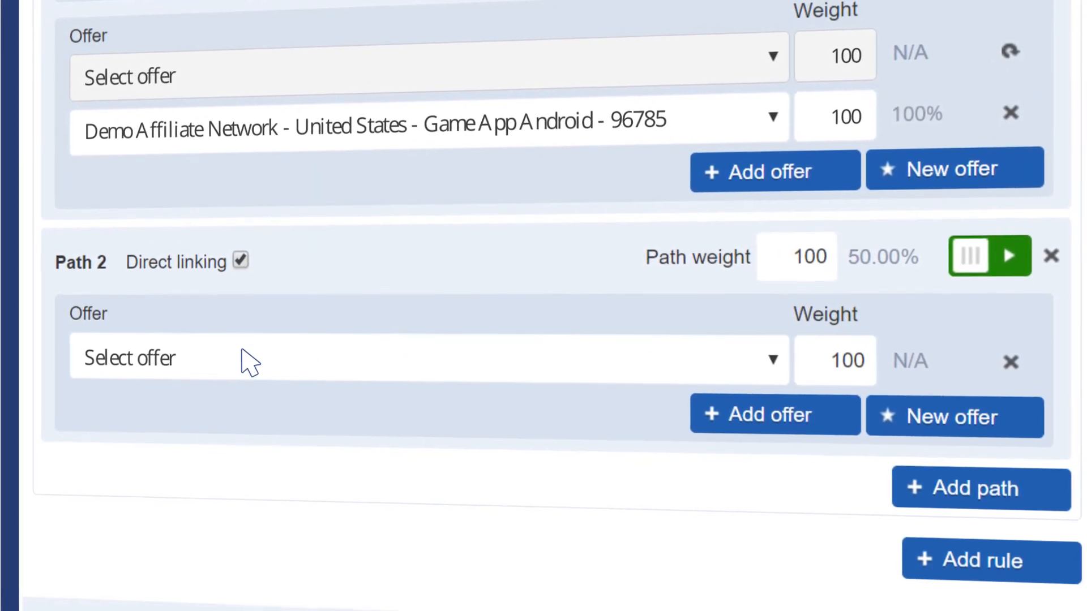
pyautogui.click(250, 360)
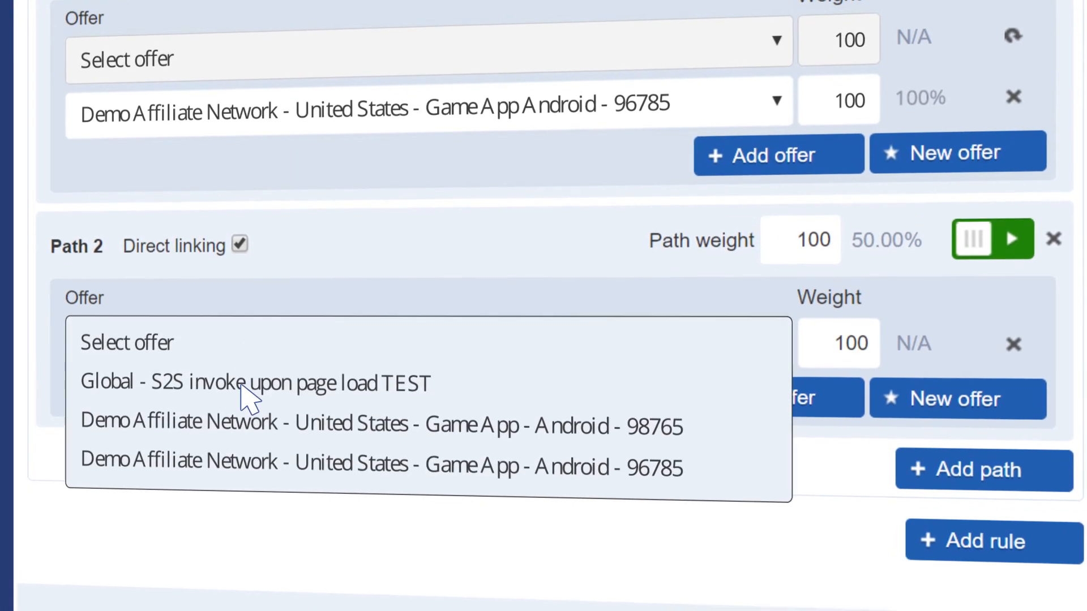
pyautogui.click(248, 428)
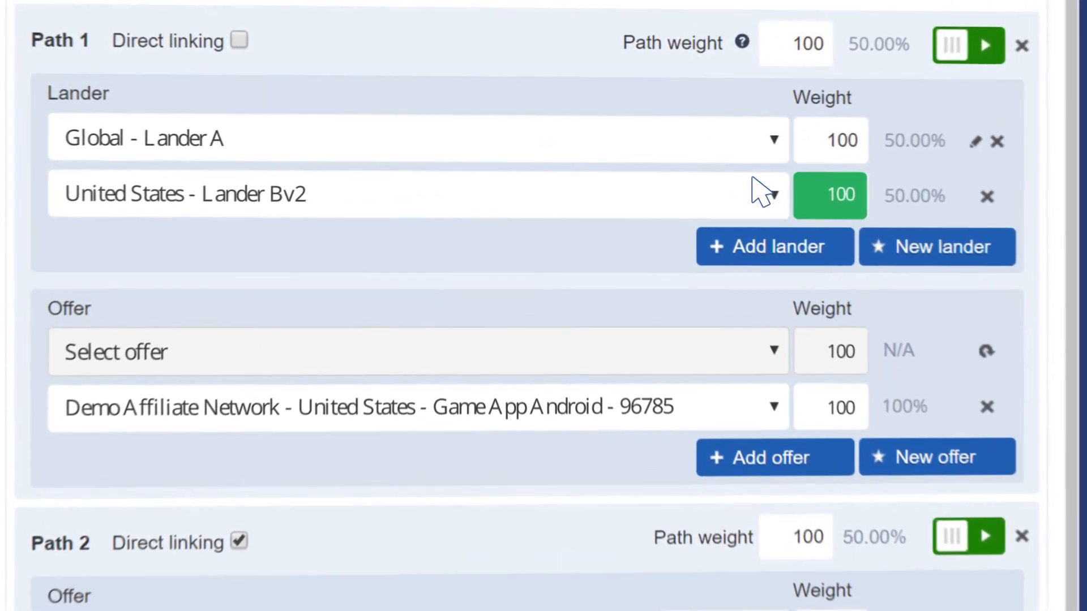
# Set the weight of the United States - Lander Bv2 lander in Path 1 to 25
pyautogui.write('25')
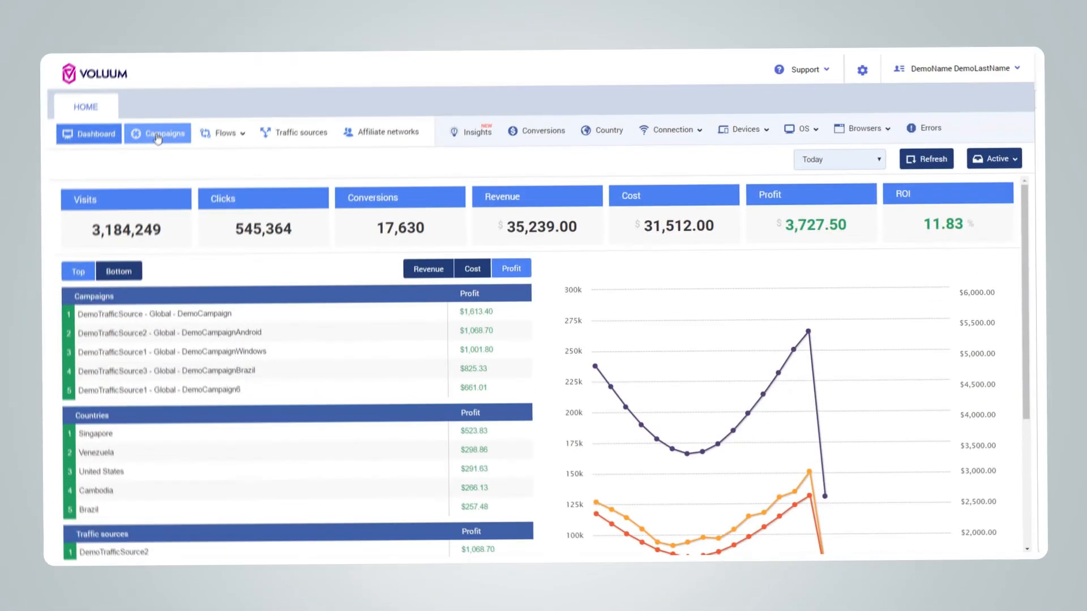
# Open the report for the campaign DemoTrafficSource3 - Global - DemoCampaignBrazil from the campaigns list
pyautogui.click(158, 138)
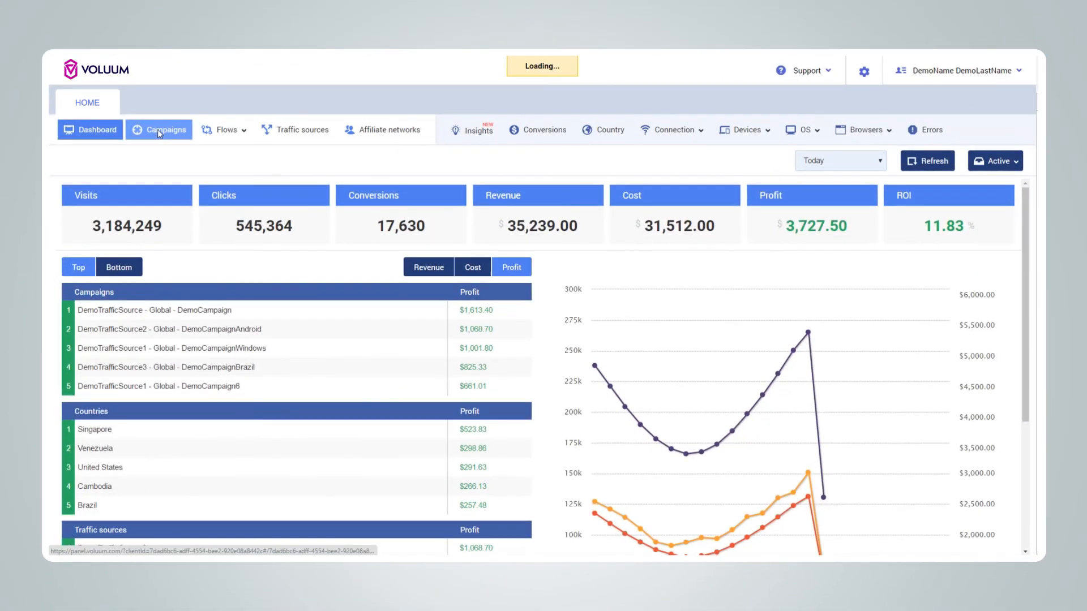
pyautogui.click(174, 240)
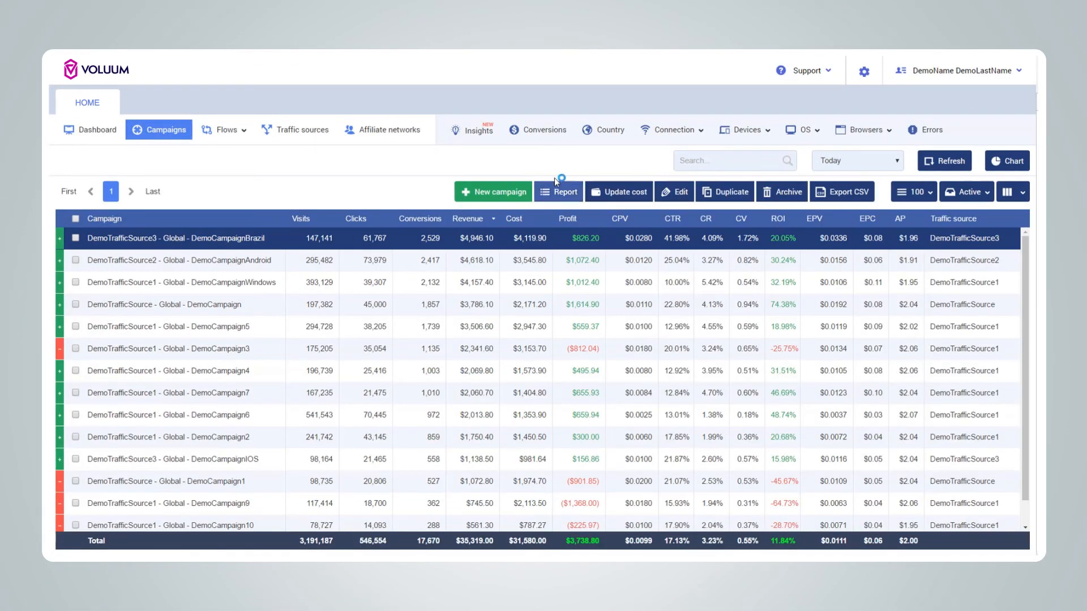
pyautogui.click(555, 196)
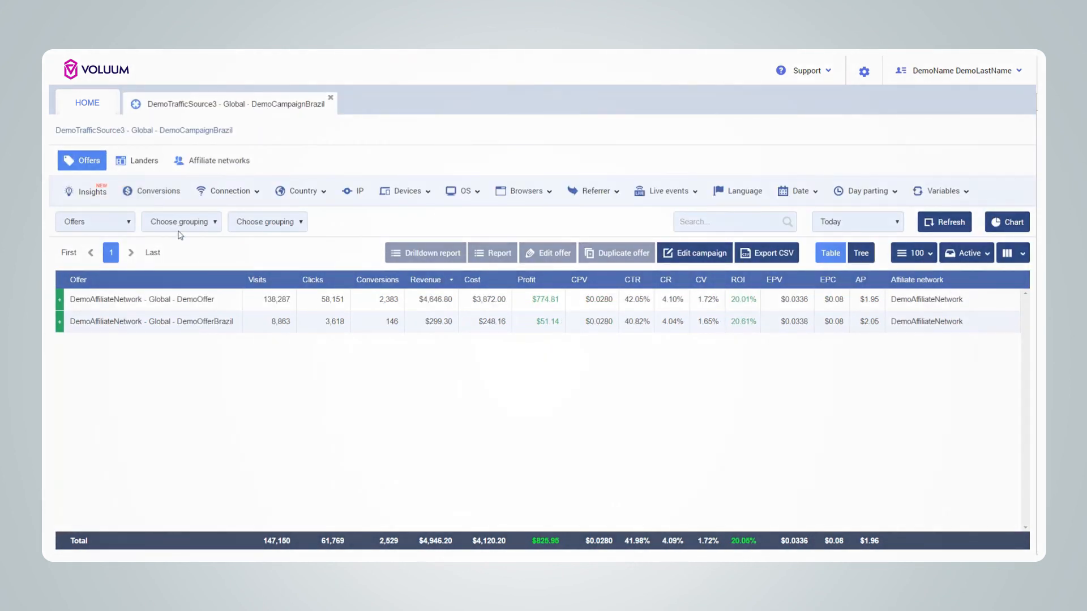
# Choose ISP / Carrier as the second grouping and V1: site as the third grouping of the campaign's offers report
pyautogui.click(180, 222)
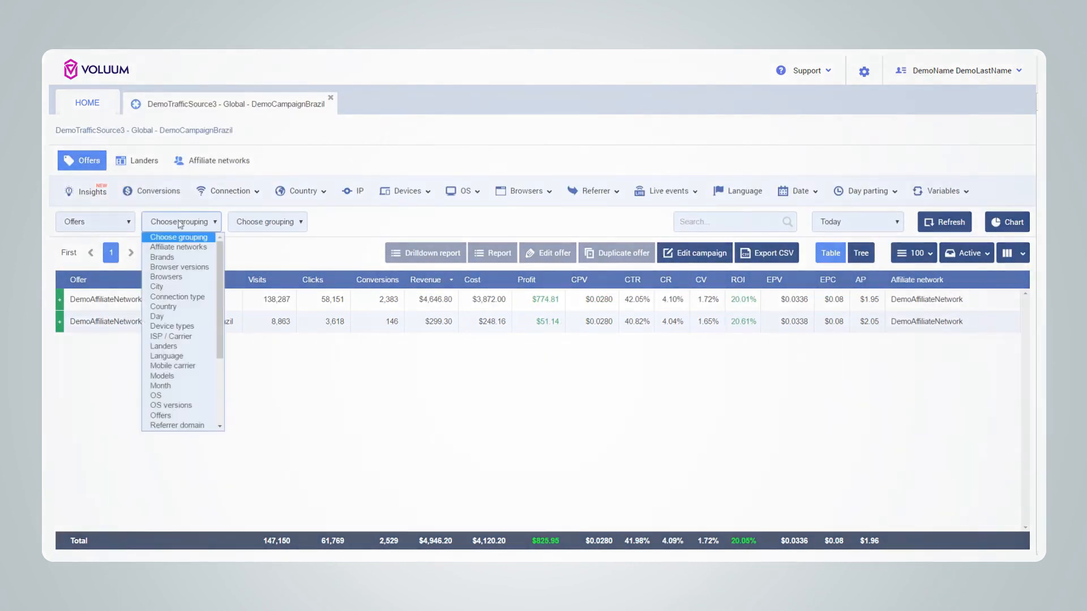
pyautogui.click(172, 337)
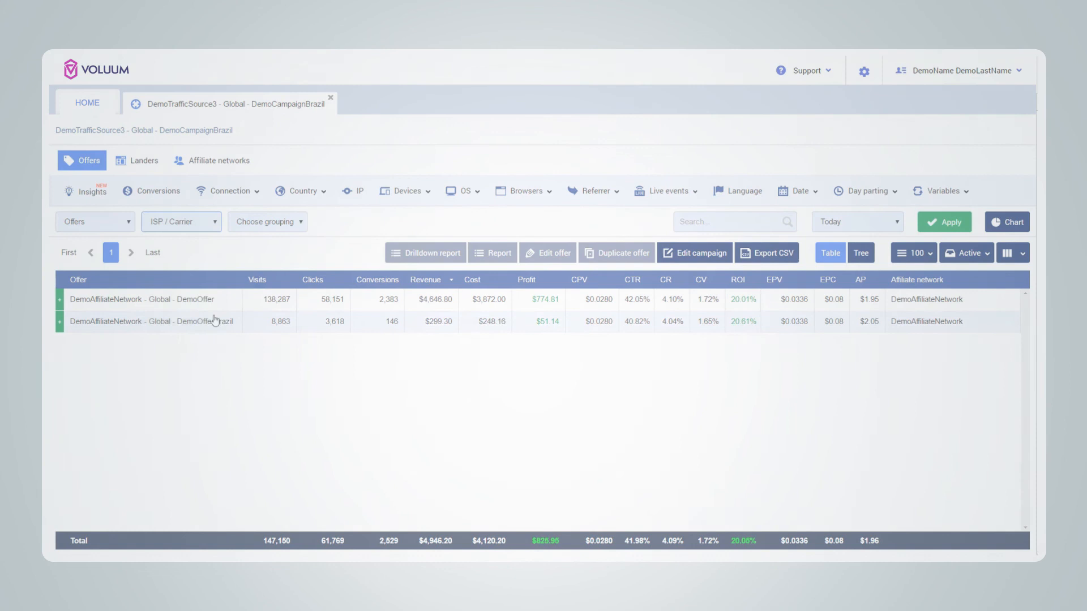
pyautogui.click(269, 222)
pyautogui.click(263, 344)
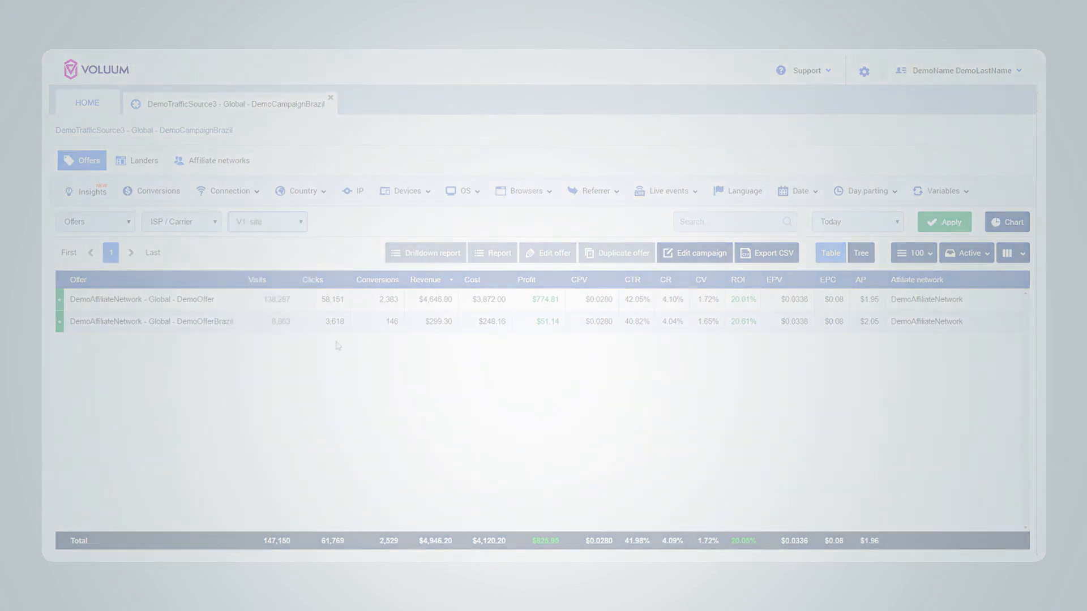